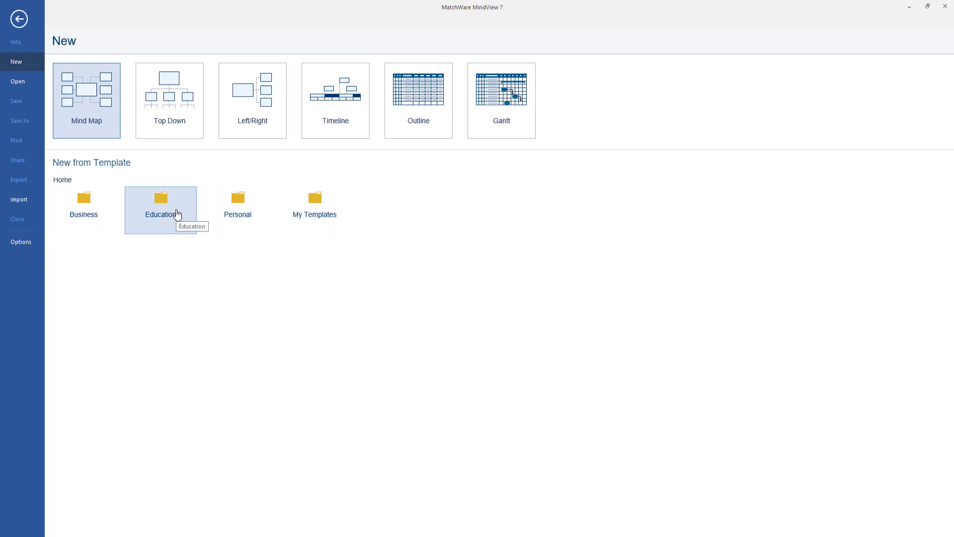
Step: Open the Explorers template from the Education history templates to view its timeline, and close it
left_click(178, 214)
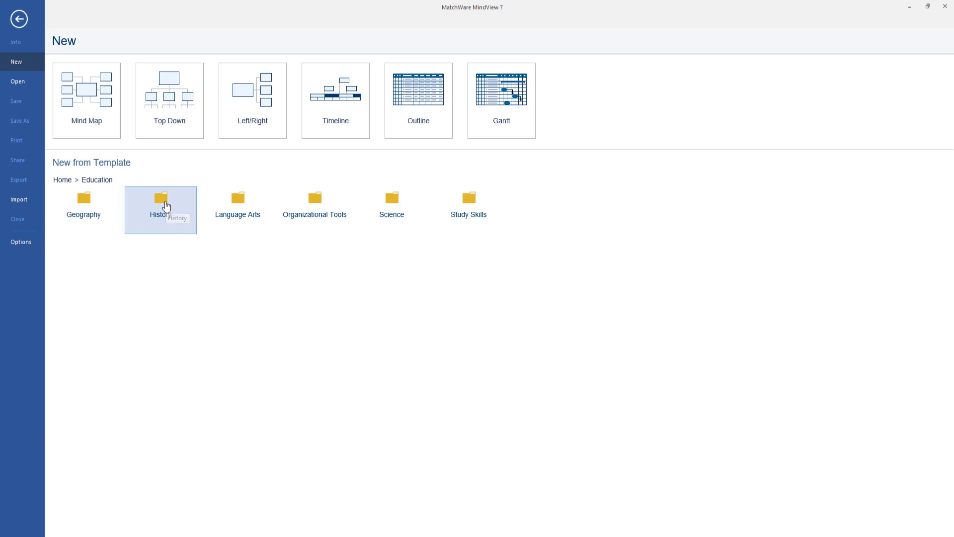
left_click(166, 206)
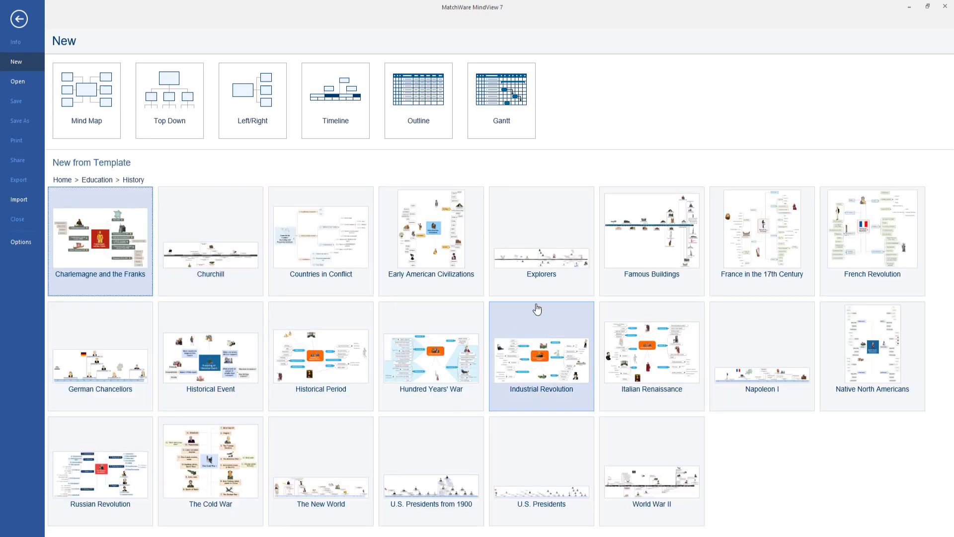
double_click(543, 268)
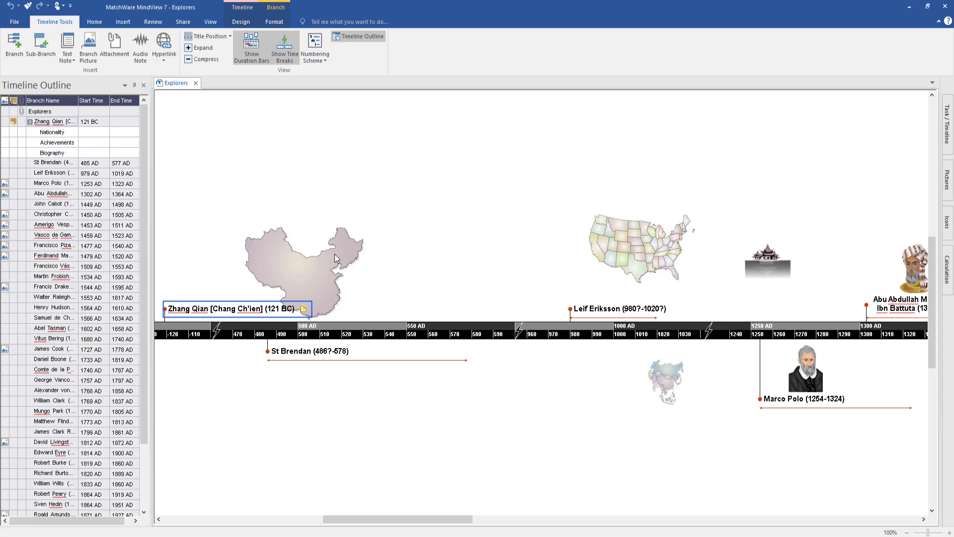
left_click(195, 83)
Step: Create a blank mind map and name its central topic "Lecture schedule"
left_click(14, 21)
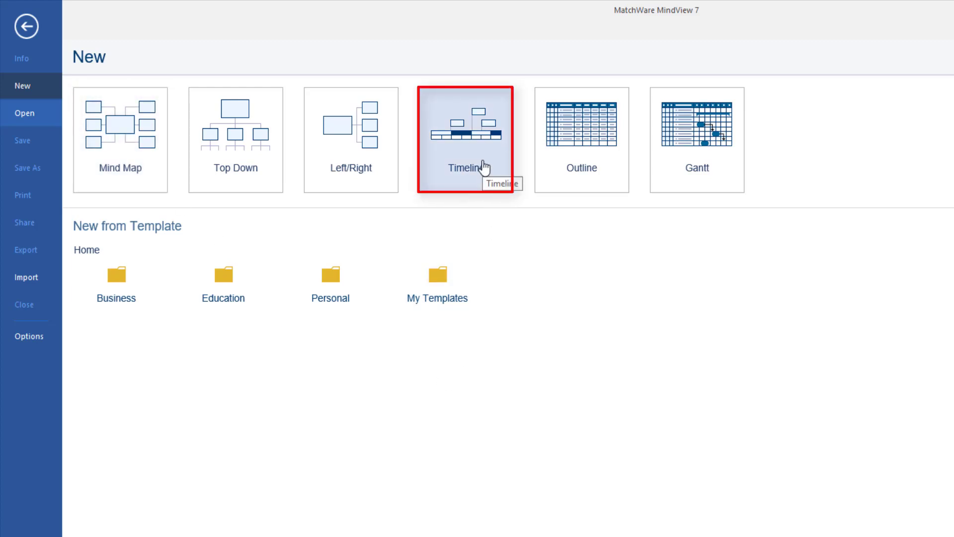
left_click(144, 160)
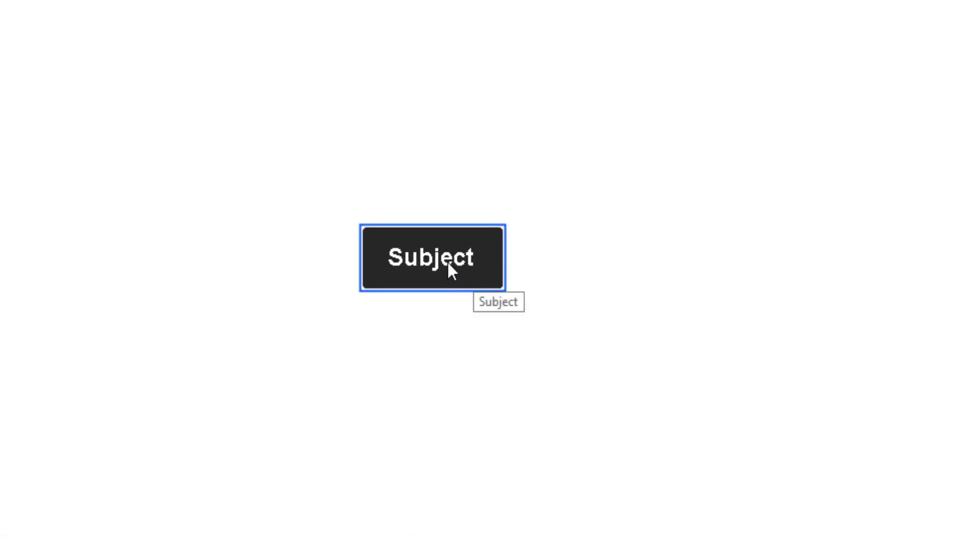
double_click(448, 264)
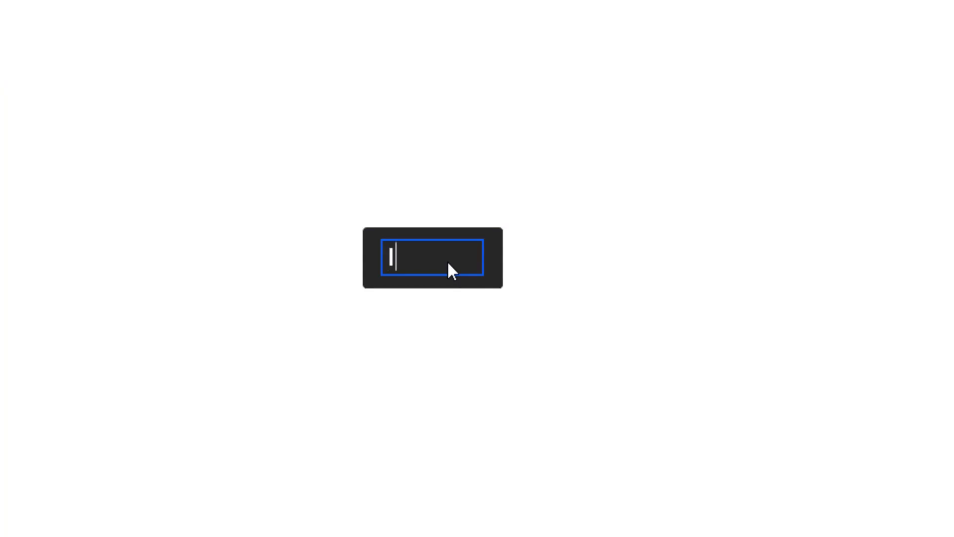
type("Lecture schedule")
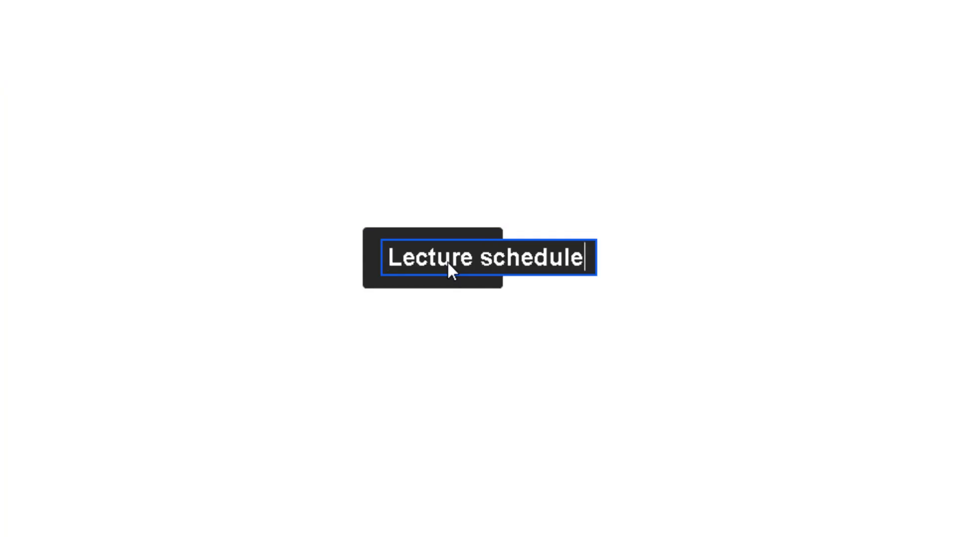
left_click(647, 177)
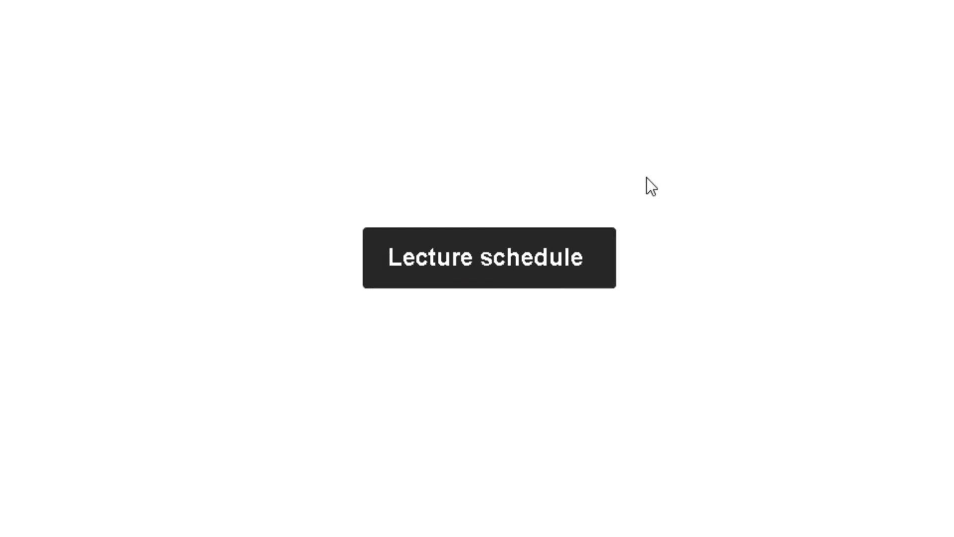
Step: Add a first branch named "Monday" to the Lecture schedule topic
left_click(598, 241)
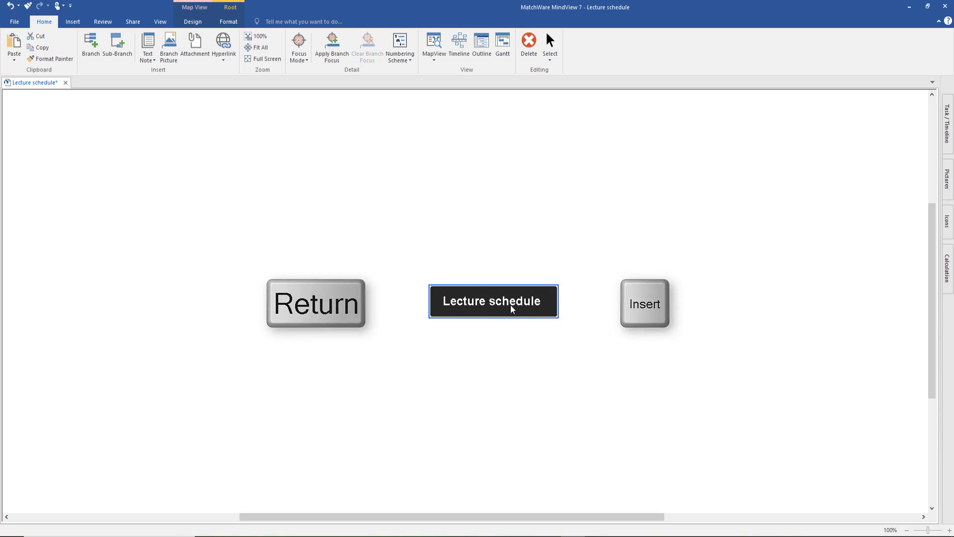
key("Insert")
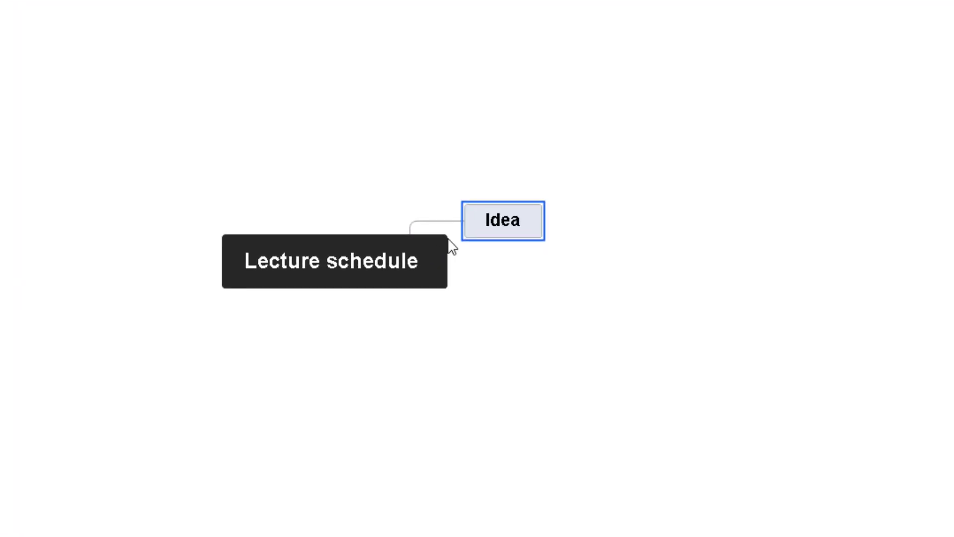
double_click(500, 220)
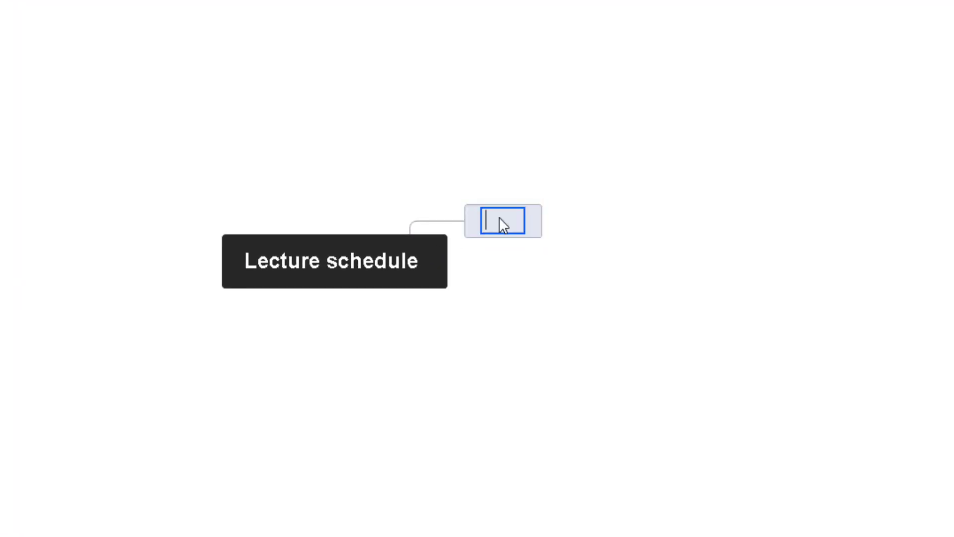
type("Monday")
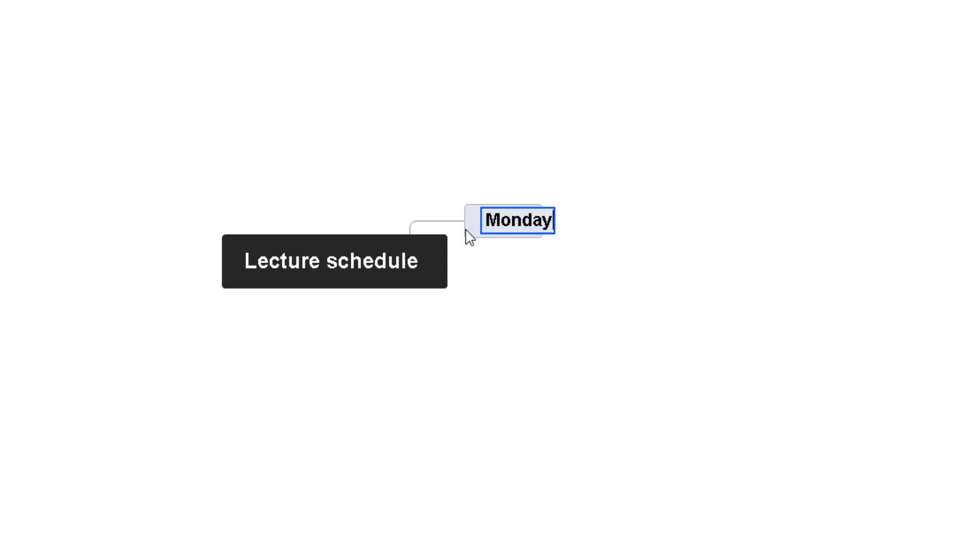
key("Return")
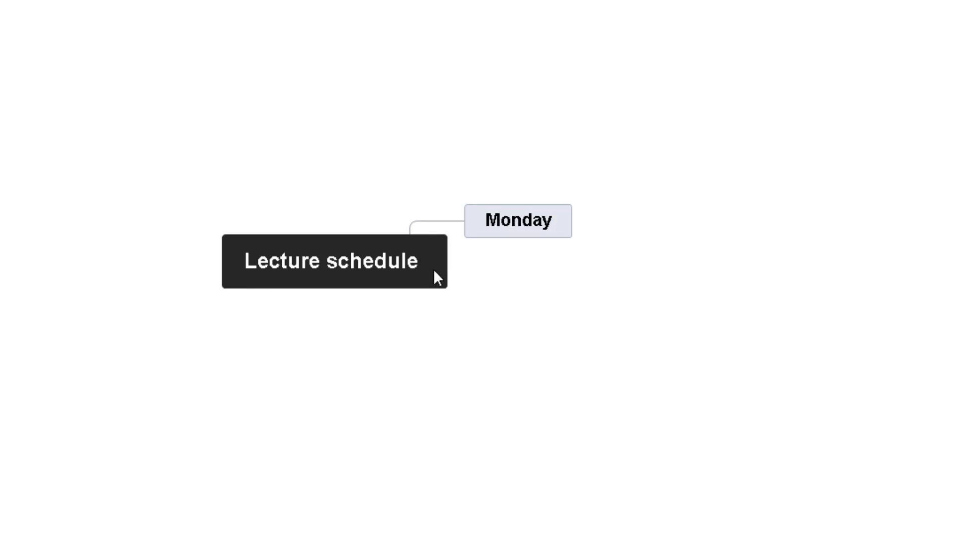
Step: Add two more main branches named "Tuesday" and "Wednesday" to the Lecture schedule topic
key("Tab")
type("Tuesday")
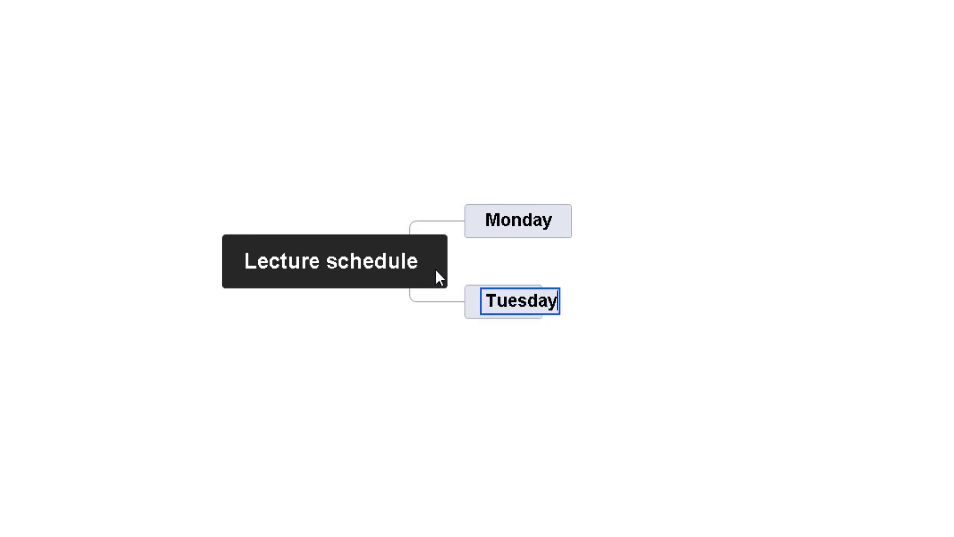
key("Return")
left_click(437, 281)
key("Tab")
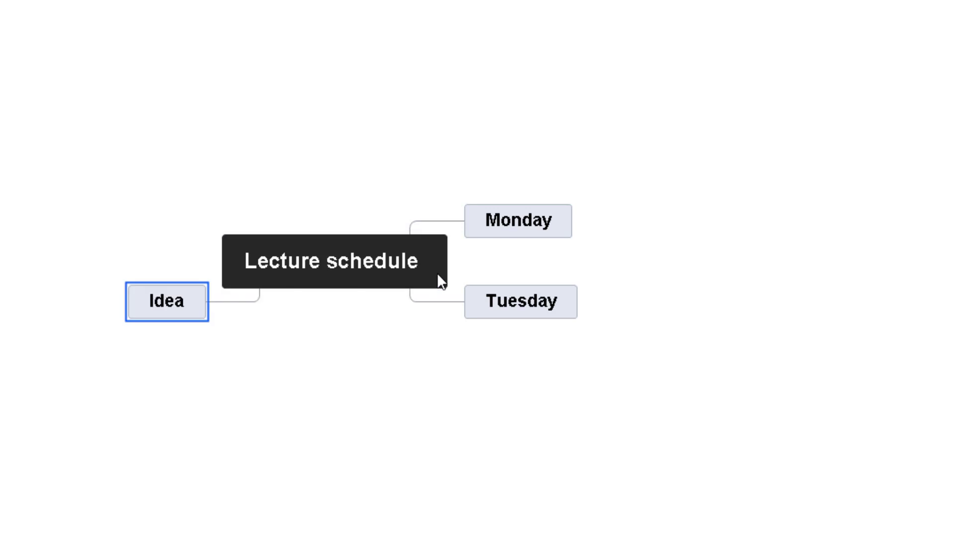
type("We")
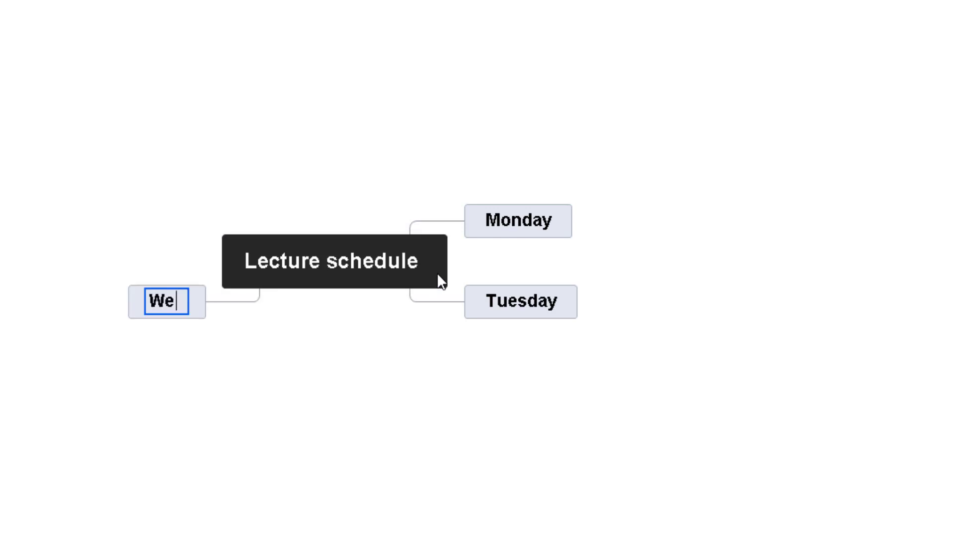
type("dnesday")
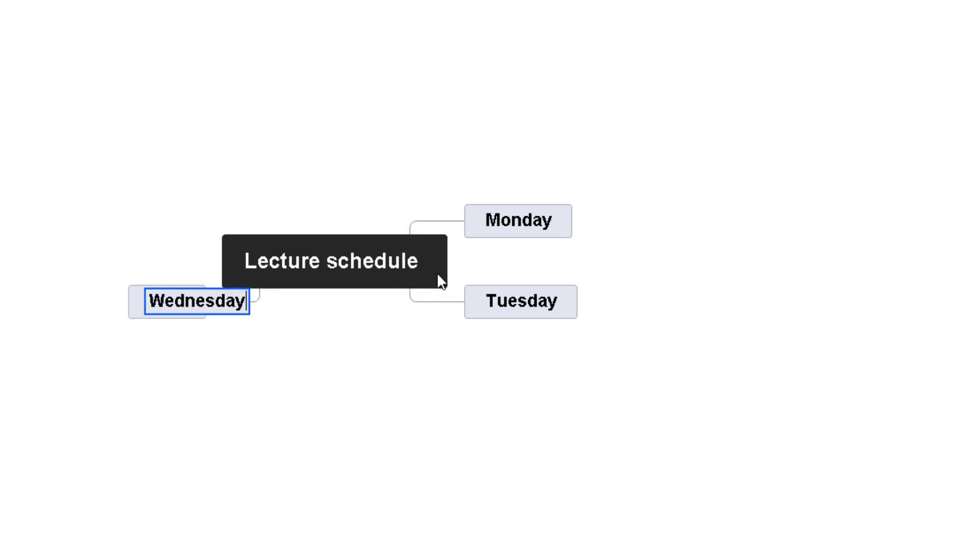
left_click(423, 353)
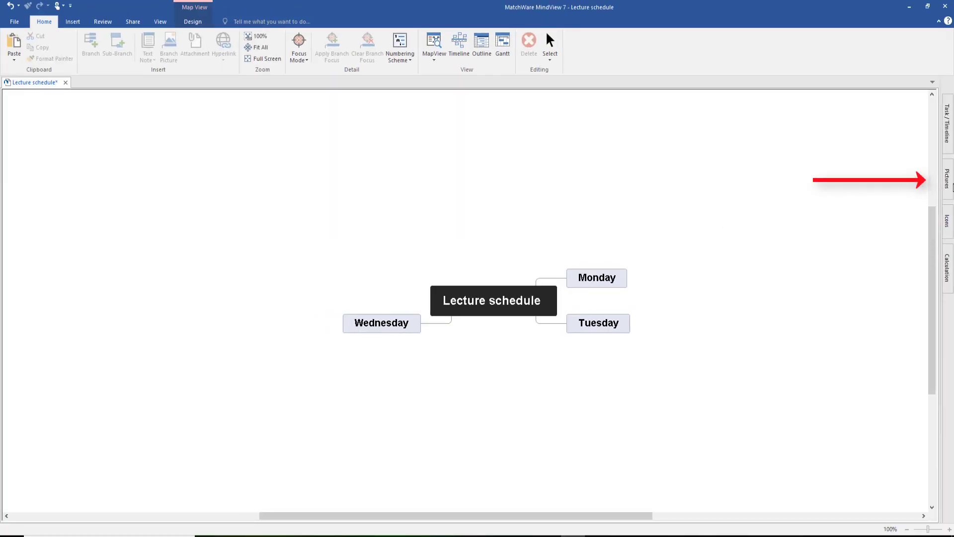
Step: Search the picture library for "time" and place the gold pocket watch picture on the Lecture schedule topic
left_click(948, 180)
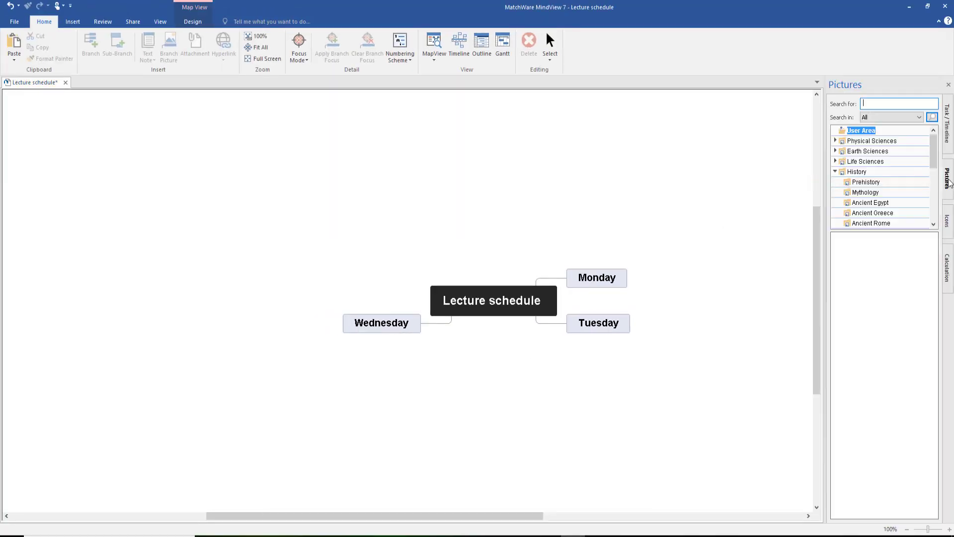
type("time")
key("Return")
scroll(878, 372, "down", 5)
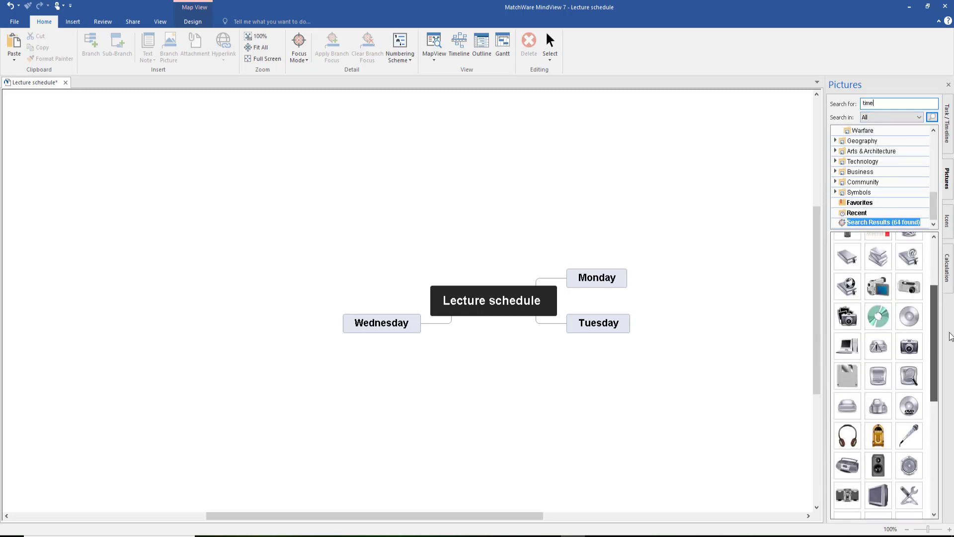
scroll(878, 243, "up", 6)
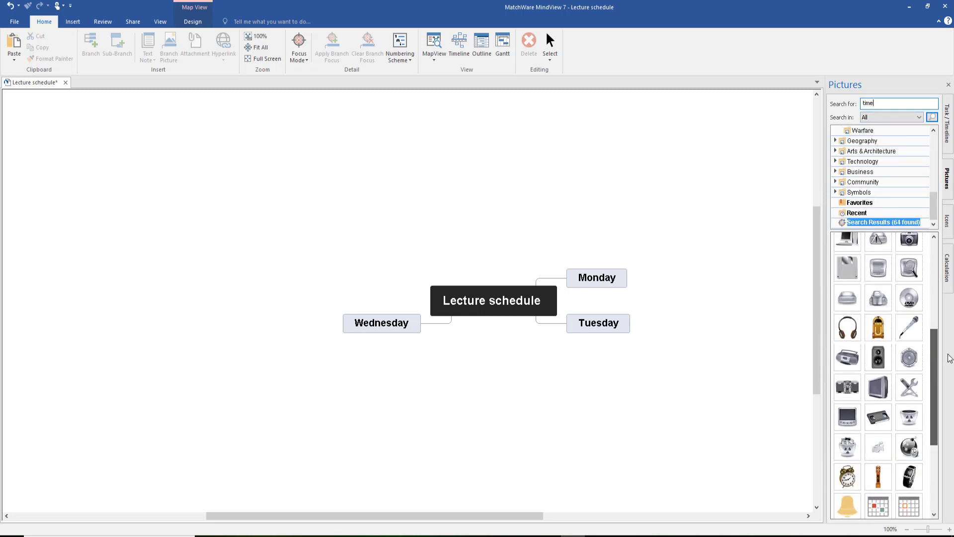
left_click_drag(878, 243, 490, 297)
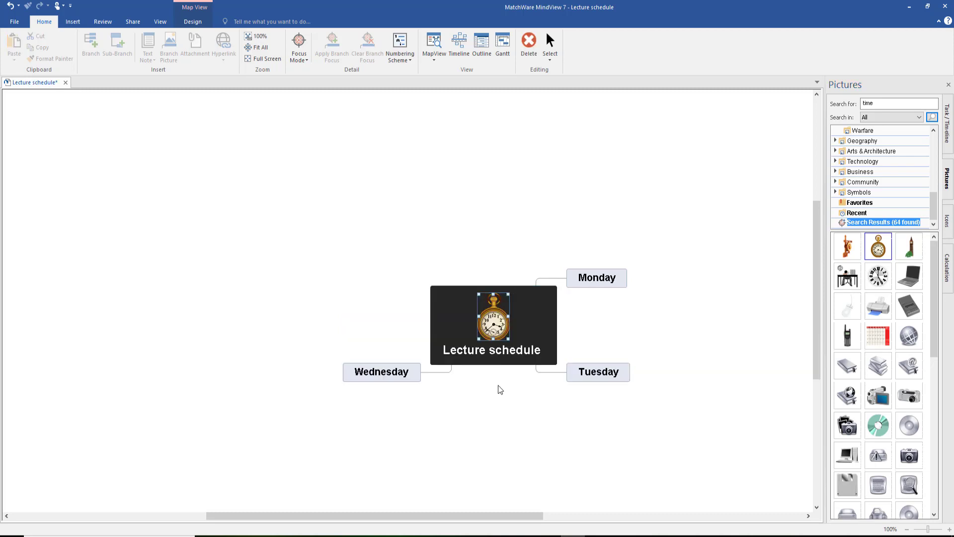
left_click(948, 85)
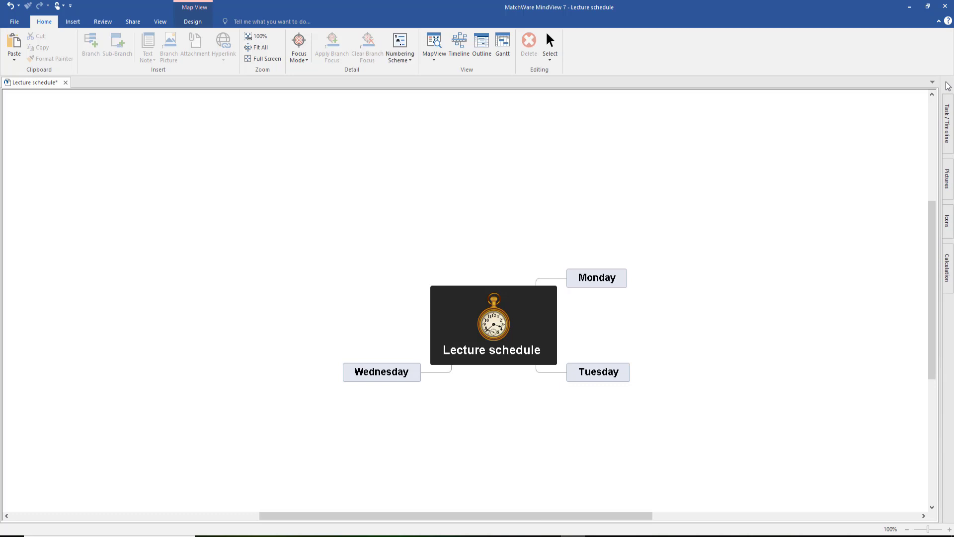
Step: Add a sub-branch named "Early Man" under Monday
left_click(586, 281)
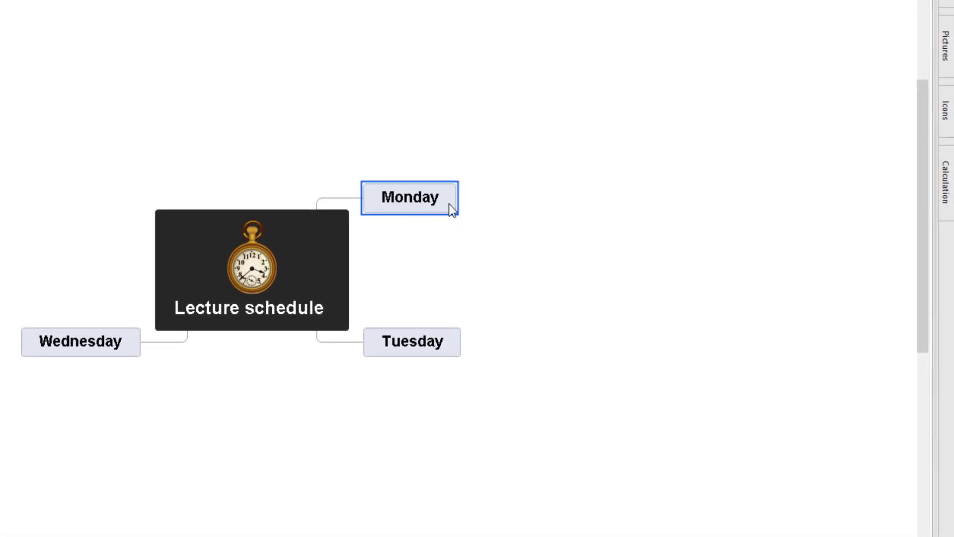
key("Insert")
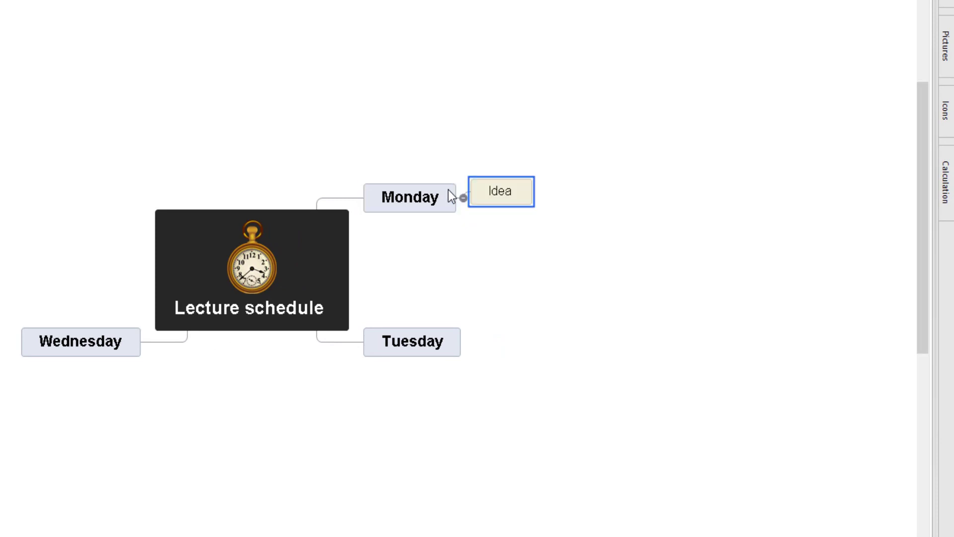
left_click(491, 189)
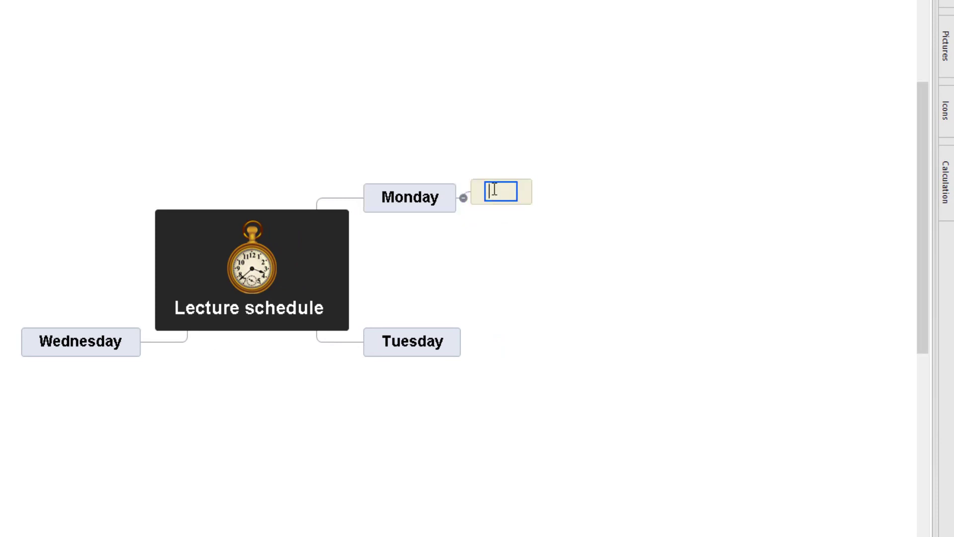
type("Early Man")
key("Return")
Step: Add a second sub-branch under Monday with the text "Ancient greece"
key("Return")
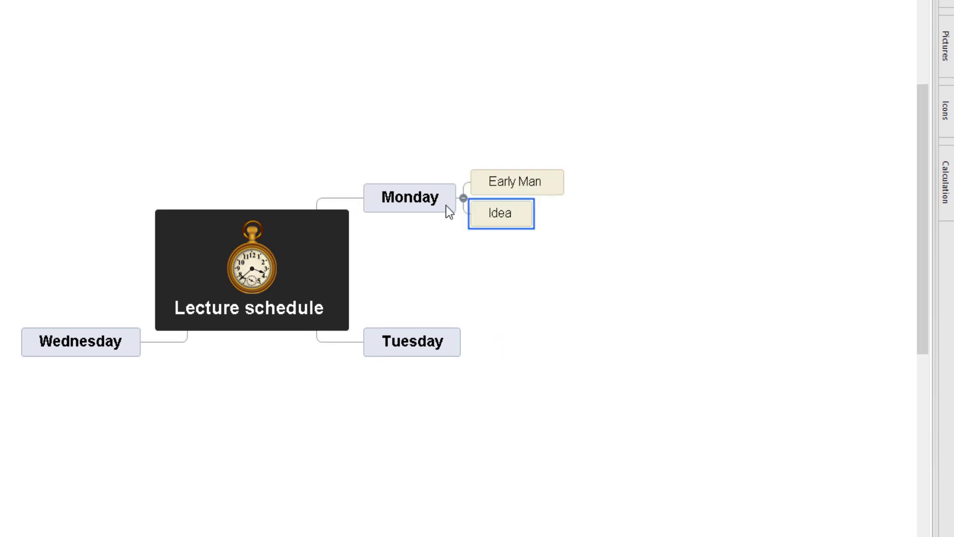
left_click(499, 213)
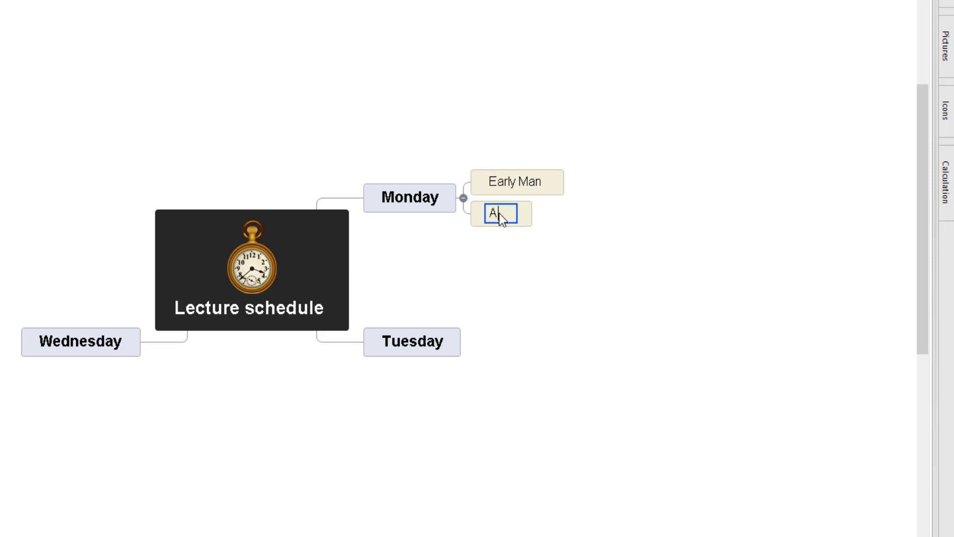
type("Ancient greece")
left_click(533, 245)
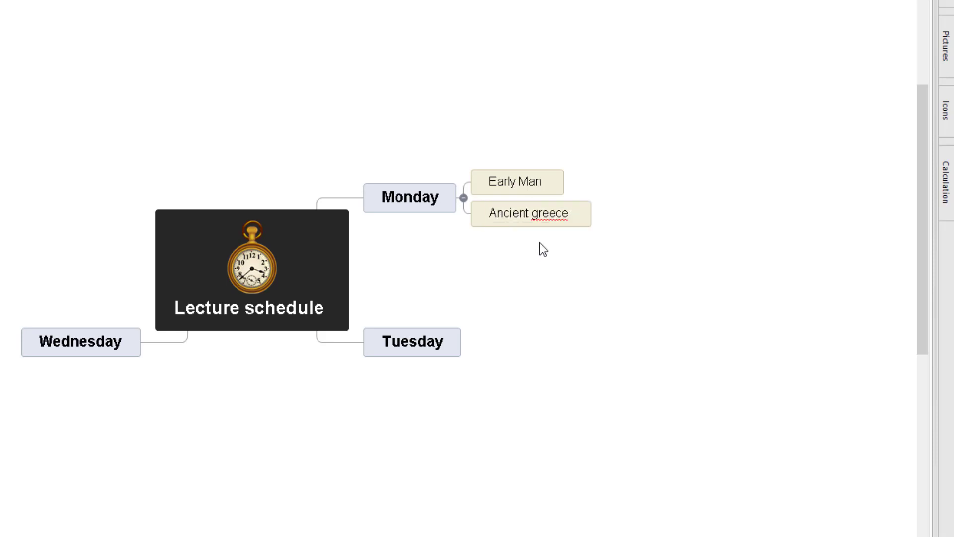
Step: Correct the misspelled word in the second Monday sub-branch with the spelling suggestion "Greece"
right_click(550, 217)
mouse_move(613, 227)
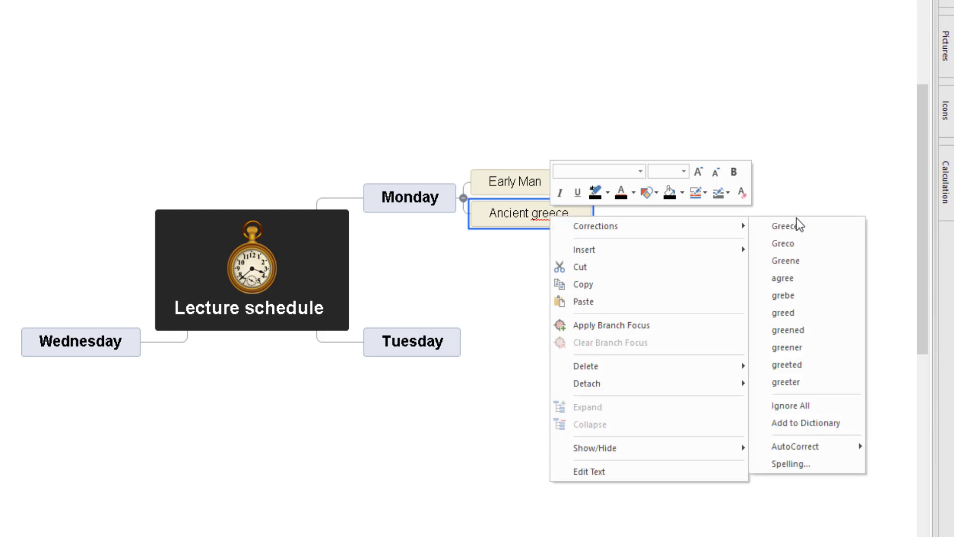
left_click(785, 226)
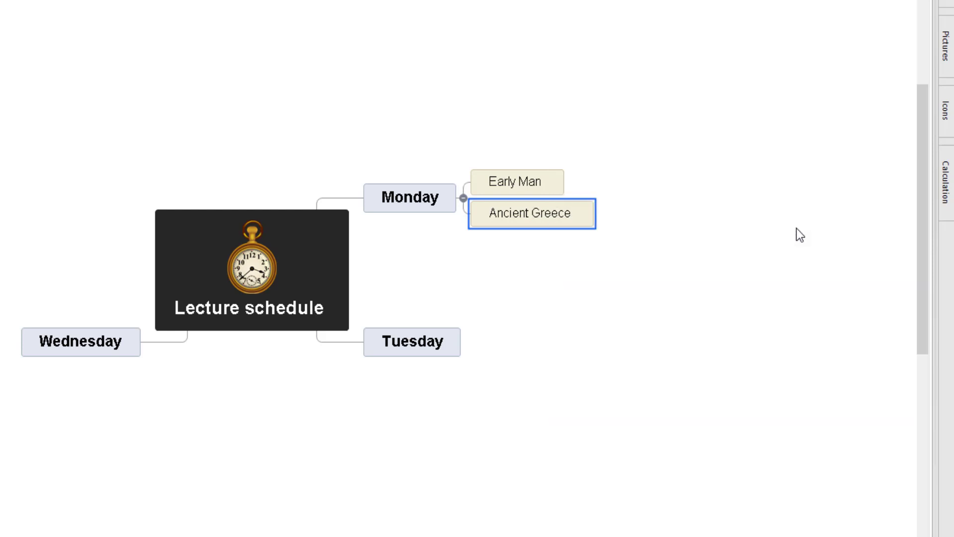
left_click(701, 283)
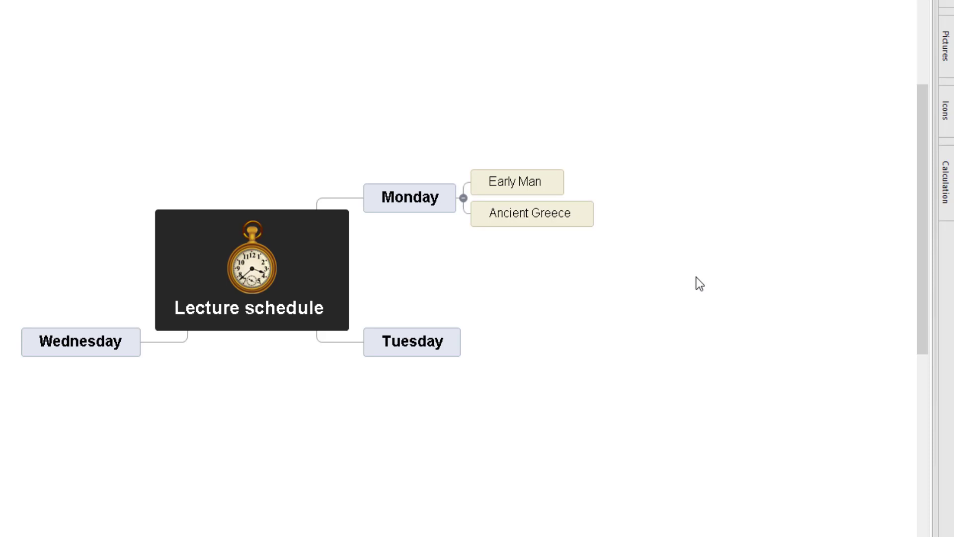
left_click(419, 190)
left_click(505, 179)
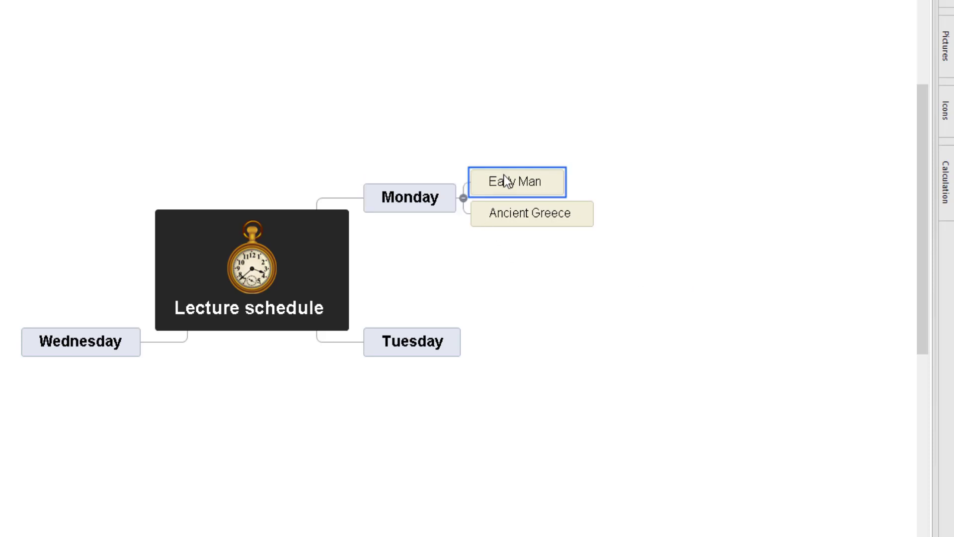
left_click(505, 213)
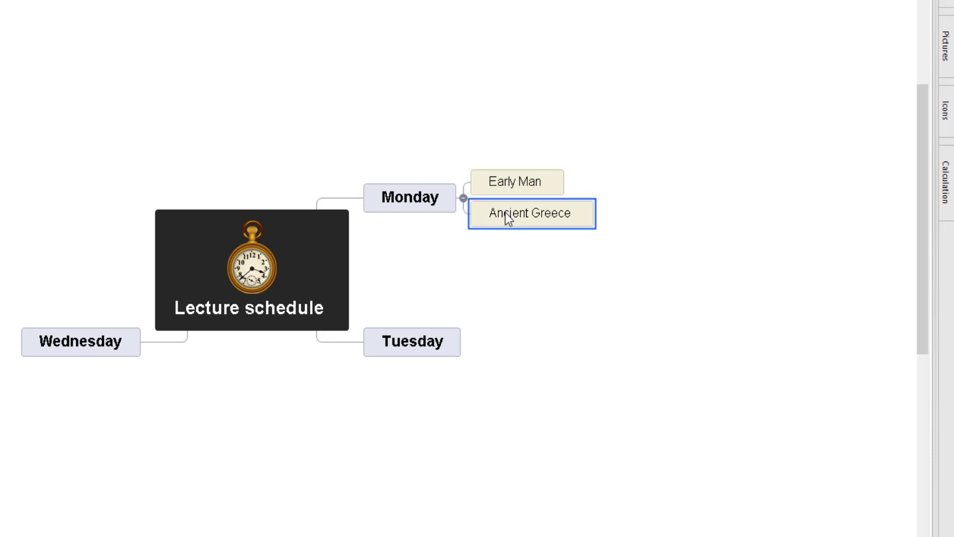
Step: Add a sub-branch under Tuesday and leave its text empty
left_click(450, 338)
key("Insert")
left_click(510, 334)
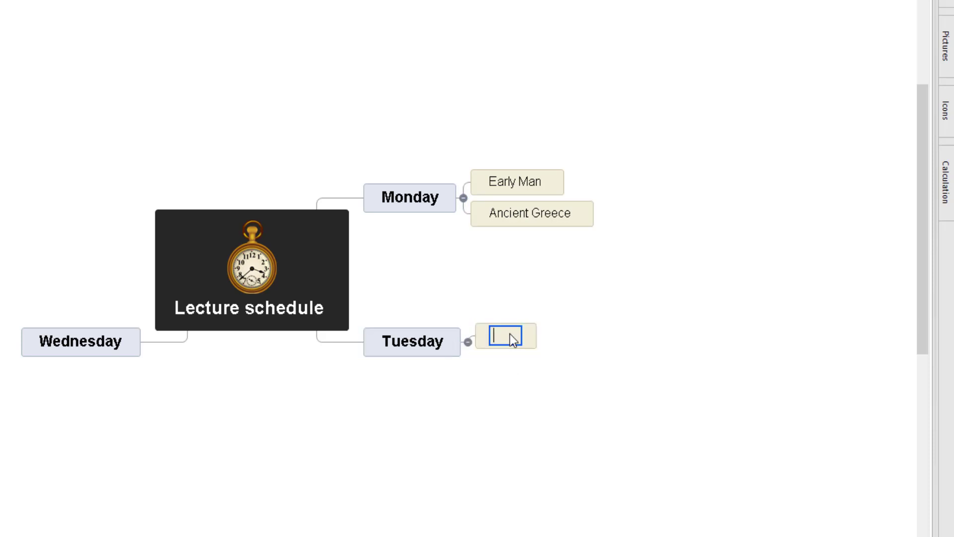
left_click(507, 367)
Step: Search the picture library for "greece" and place the Alexander the Great horseman picture on the Ancient Greece sub-branch
left_click(523, 214)
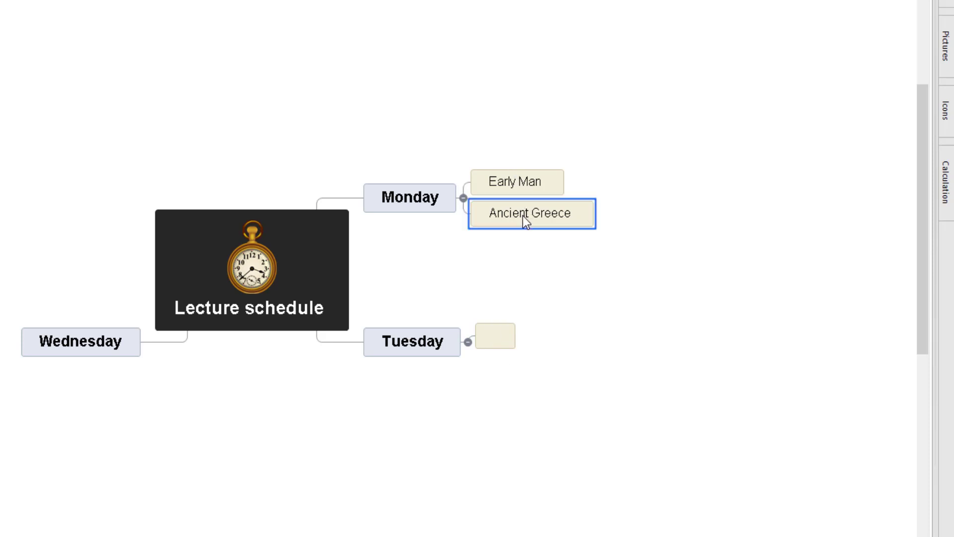
left_click(522, 187)
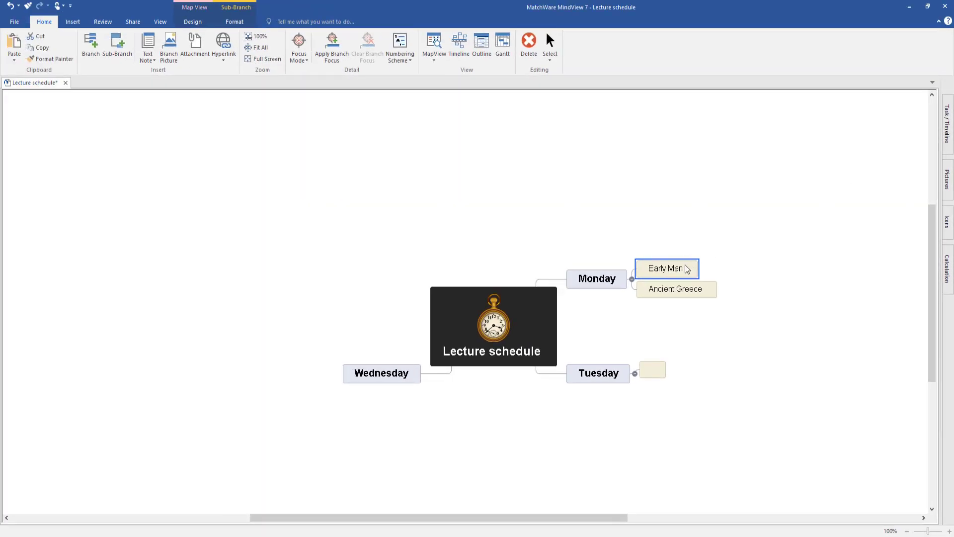
left_click(678, 292)
left_click(948, 181)
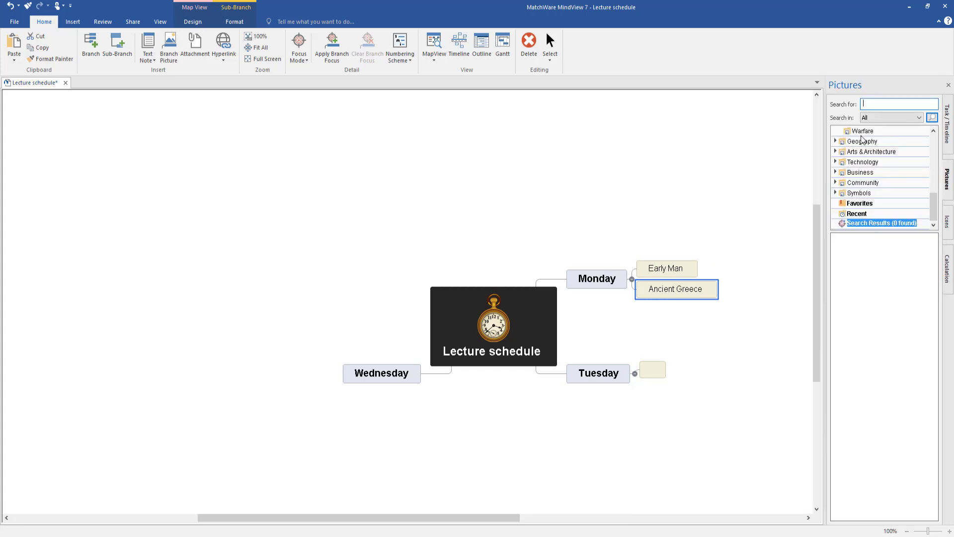
left_click(866, 104)
type("greece")
key("Return")
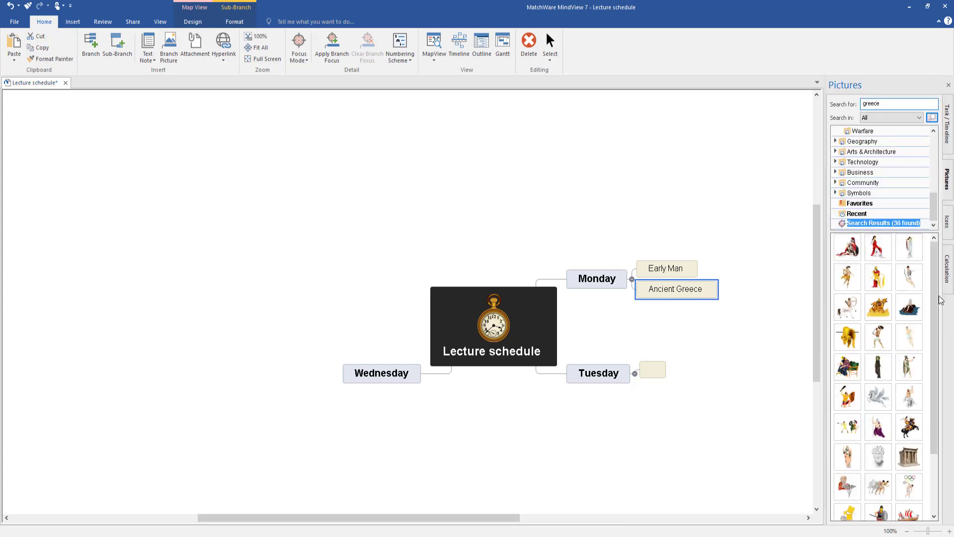
scroll(923, 361, "down", 3)
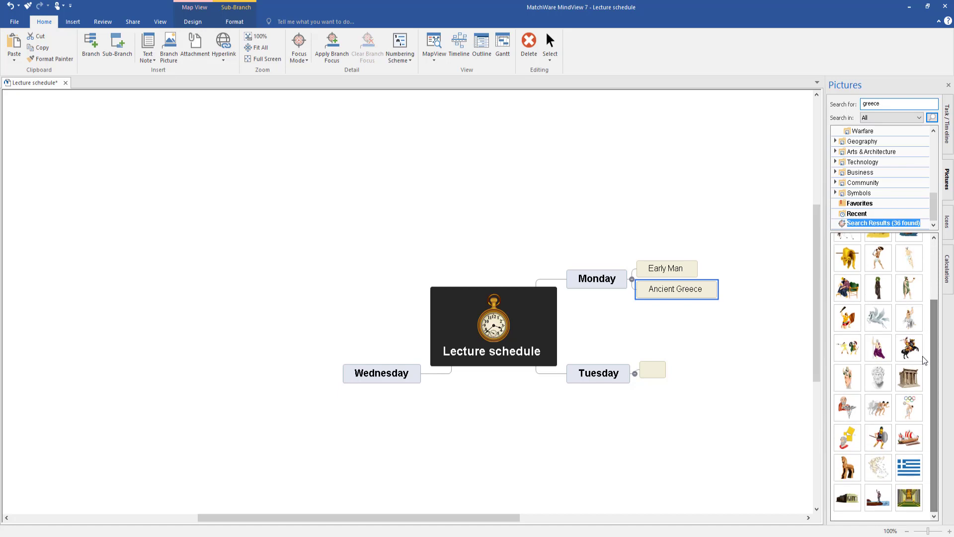
mouse_move(924, 361)
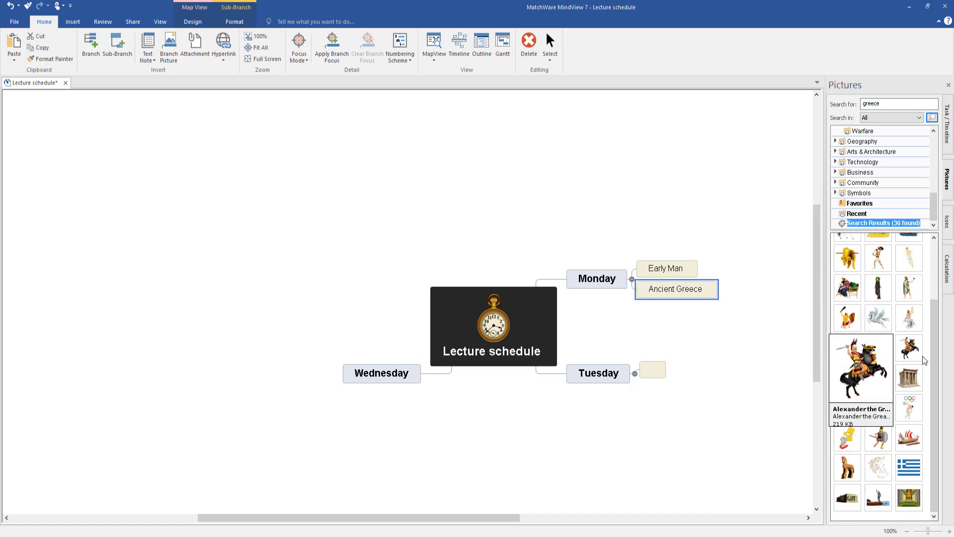
left_click_drag(910, 354, 679, 294)
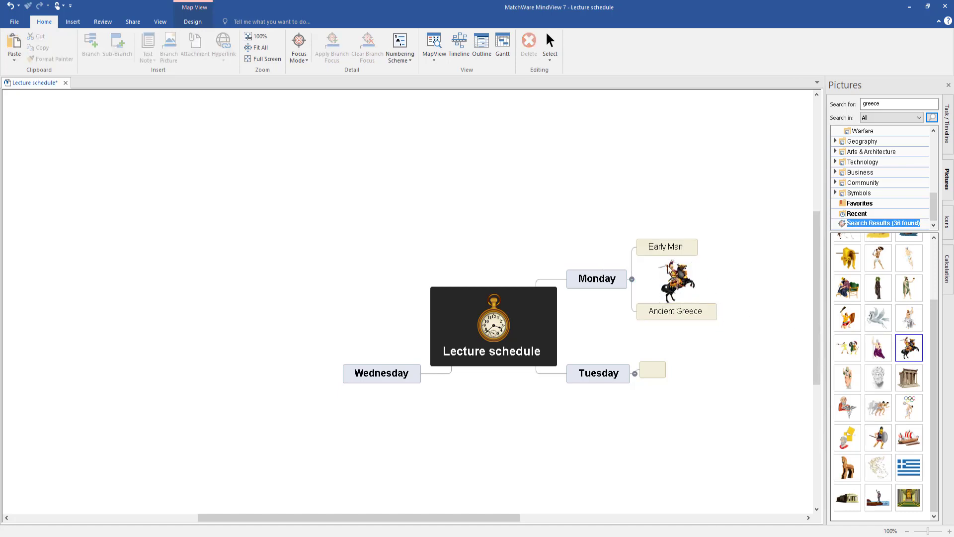
Step: Search the picture library for "cave man" with the Early Man sub-branch selected
left_click(668, 251)
double_click(875, 103)
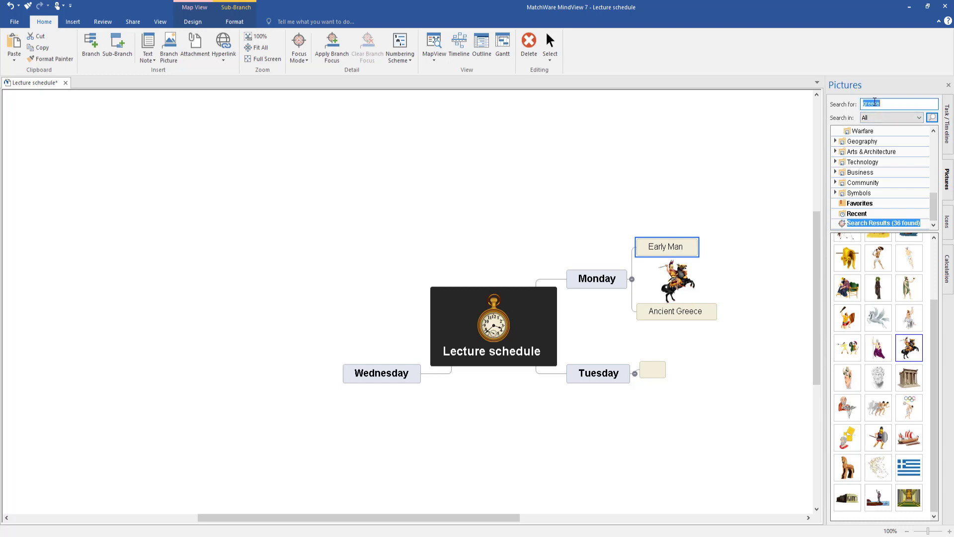
type("caveman")
left_click(874, 102)
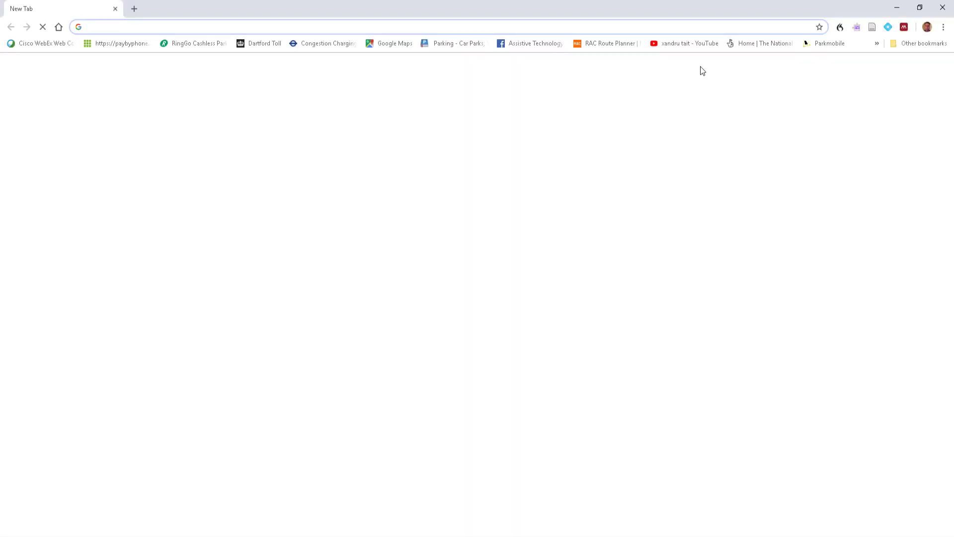
Step: Search Google Images in the web browser for "prehistoric man" and copy the image of the single crouching figure from institute4learning.com
left_click(869, 69)
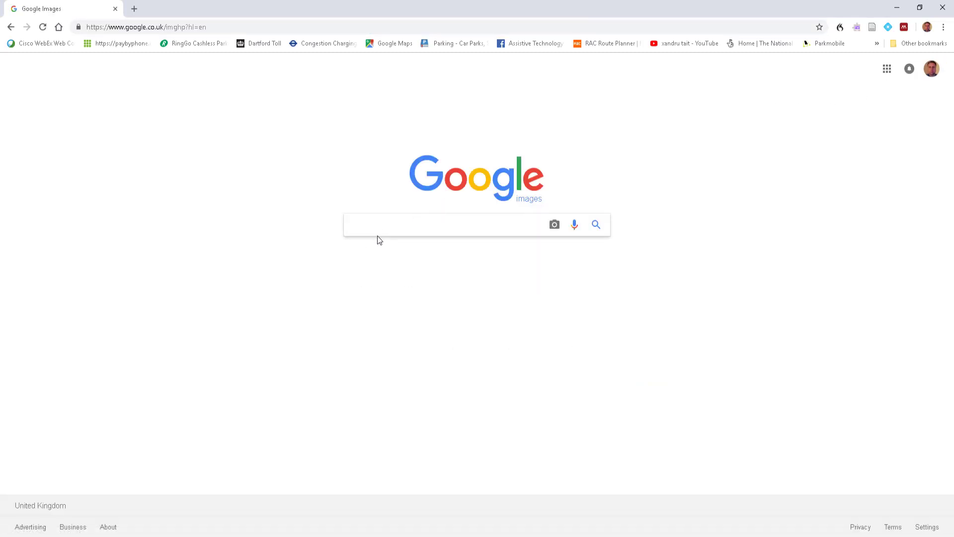
type("prehistoric man")
key("Return")
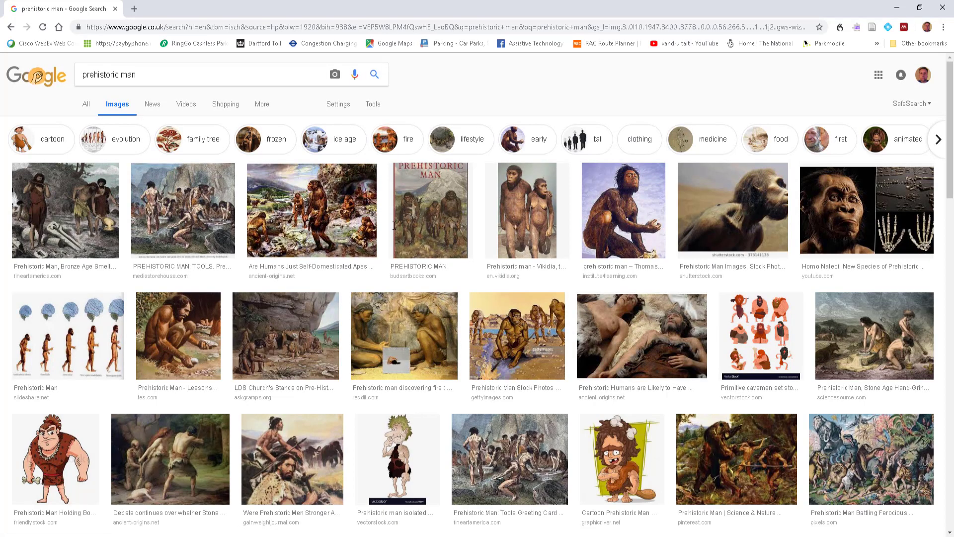
right_click(618, 200)
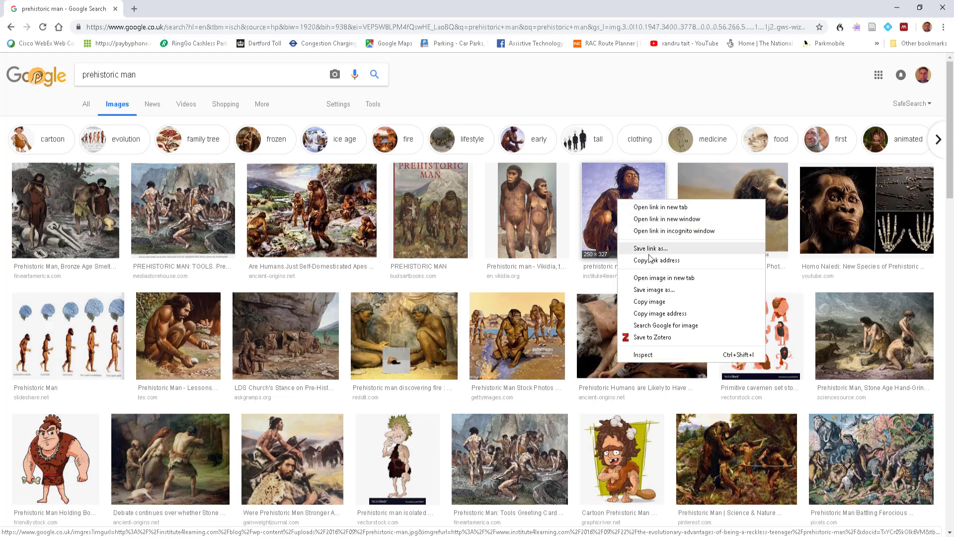
left_click(652, 301)
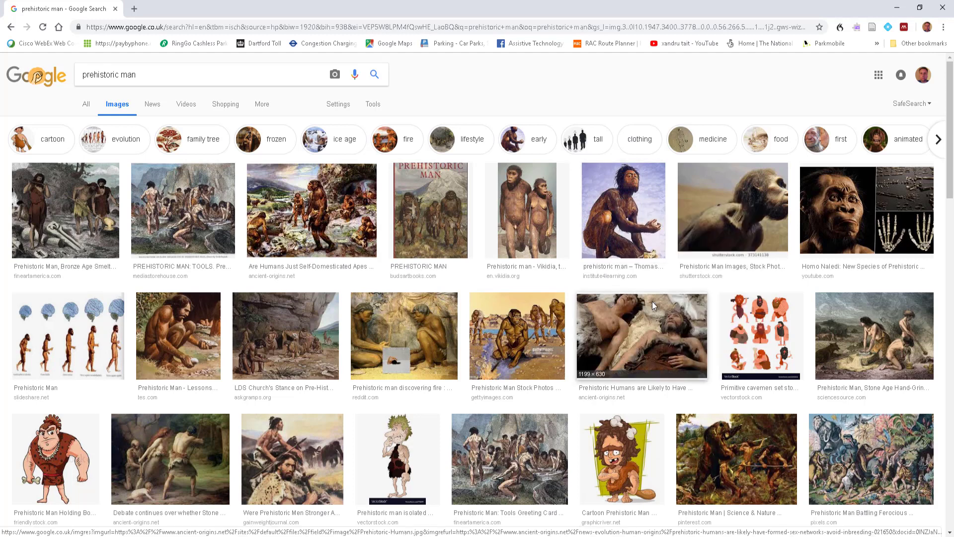
Step: Switch back to MindView, paste the copied image onto the Early Man sub-branch and close the picture library
key("alt+Tab")
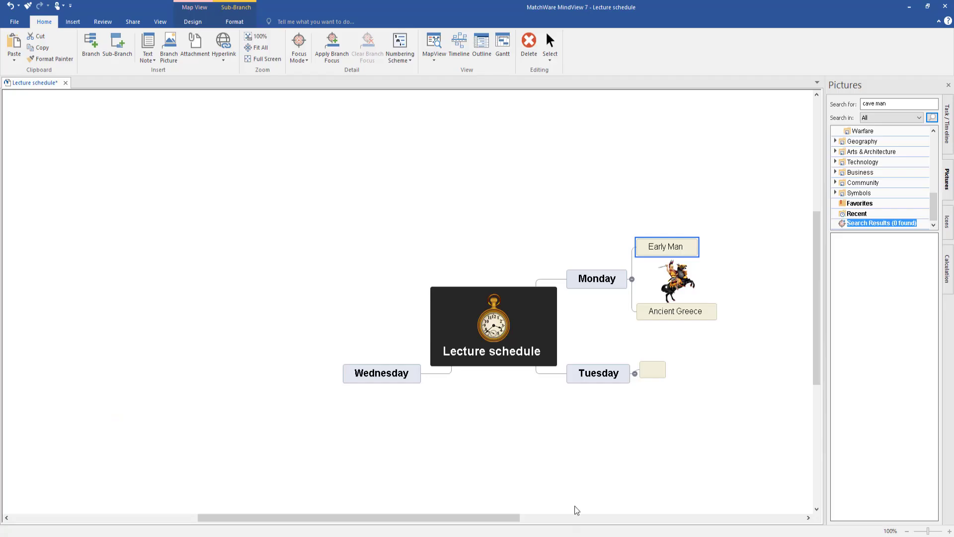
right_click(656, 247)
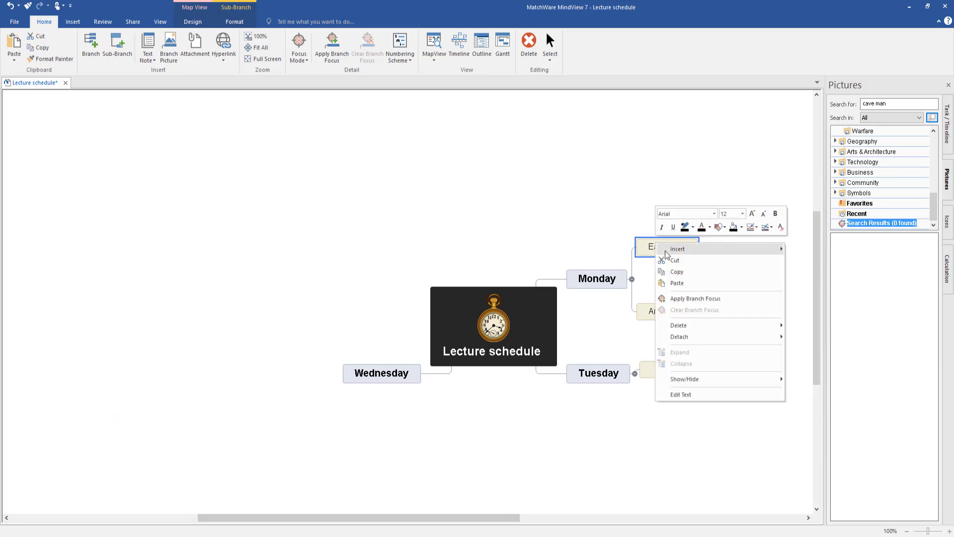
left_click(666, 283)
left_click(777, 305)
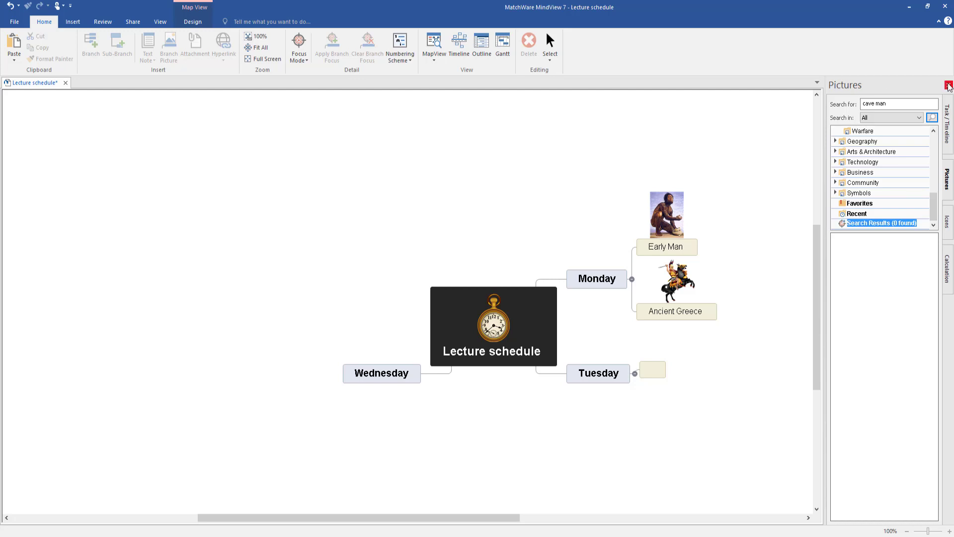
left_click(948, 85)
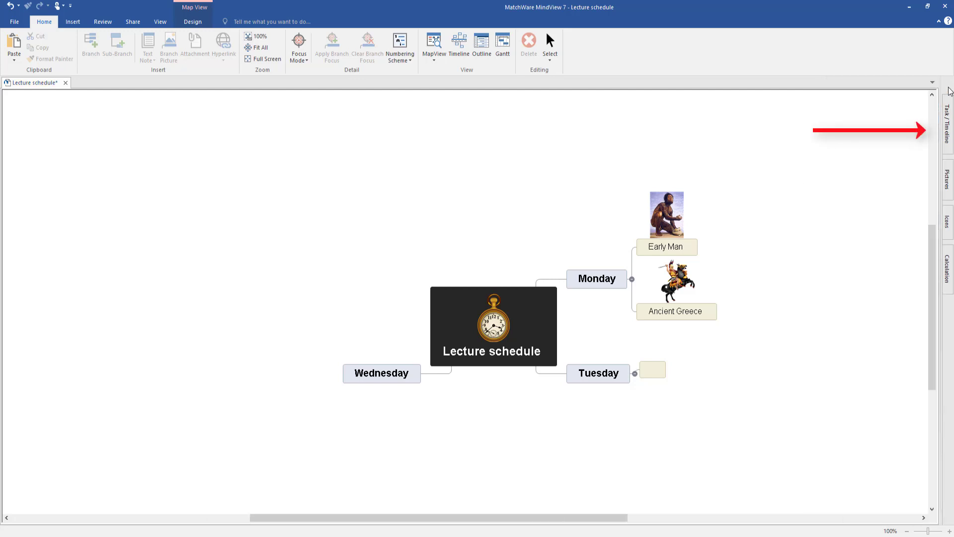
Step: Change the document type from Project Management to Timeline in the task and timeline settings
left_click(948, 127)
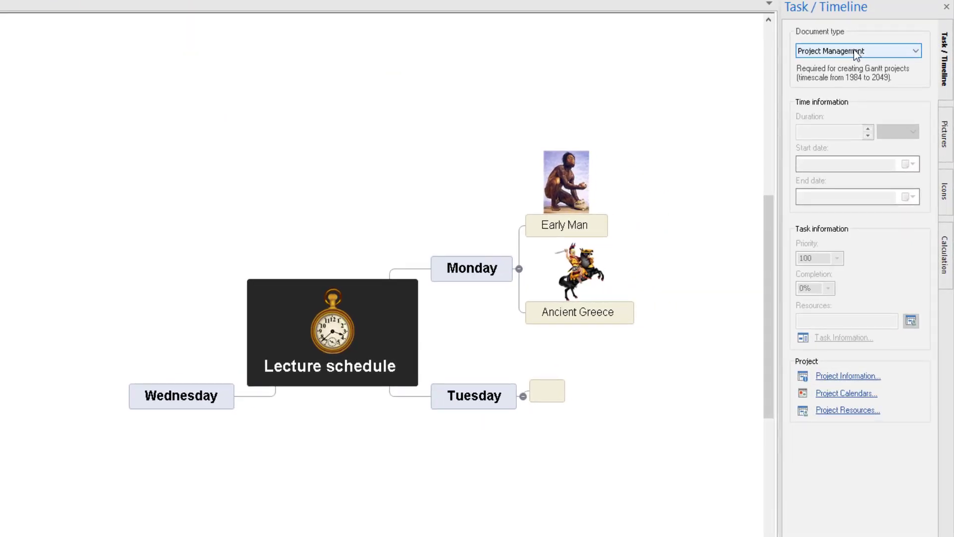
left_click(876, 108)
left_click(846, 81)
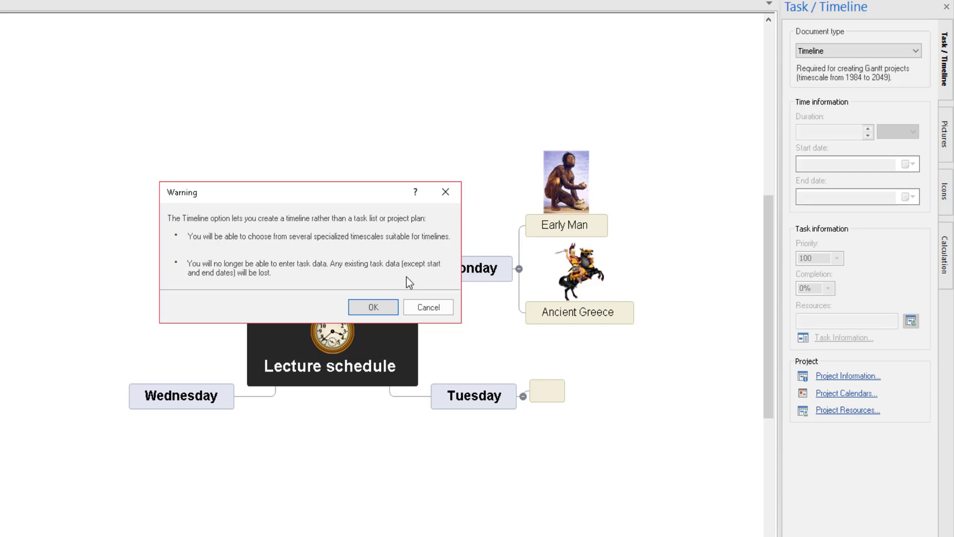
left_click(376, 304)
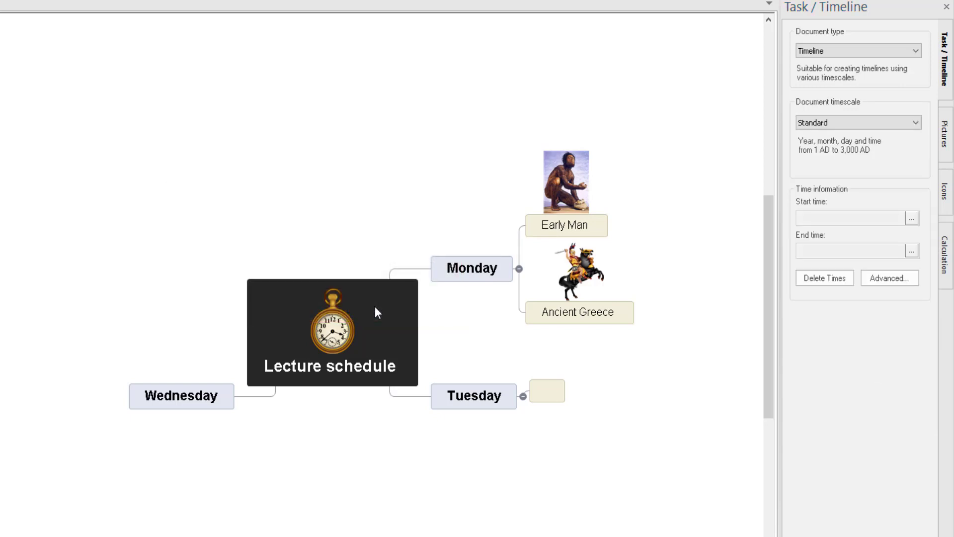
Step: Try the Historic document timescale and switch back to Standard
left_click(824, 120)
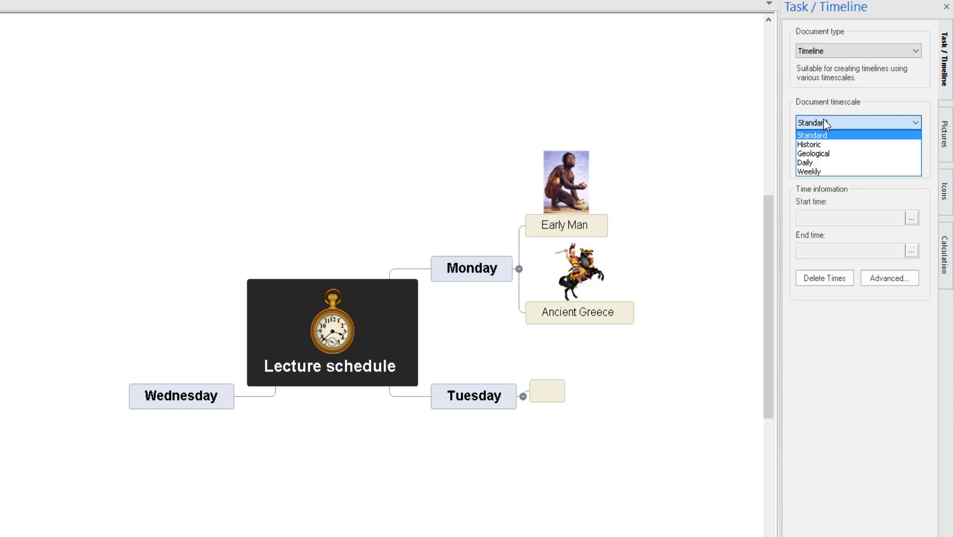
left_click(821, 144)
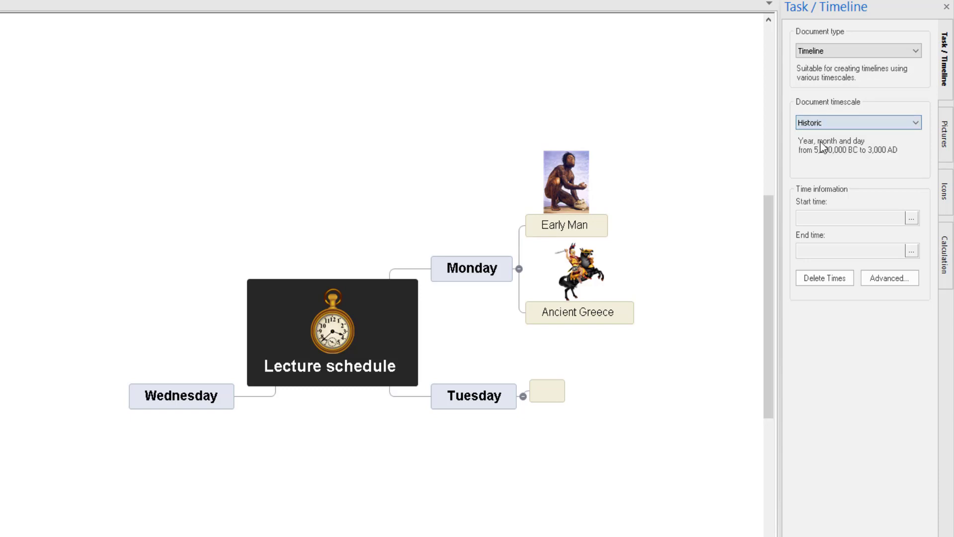
left_click(840, 121)
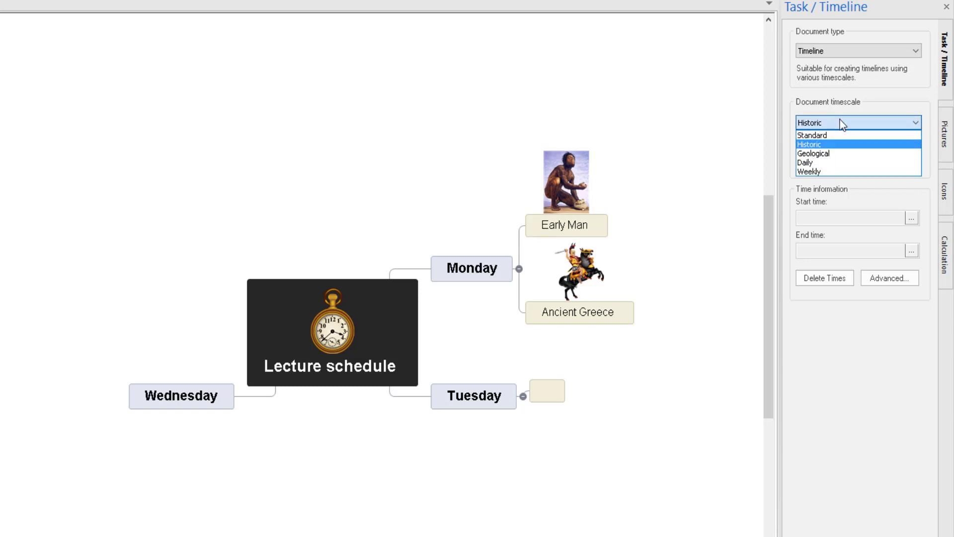
left_click(836, 135)
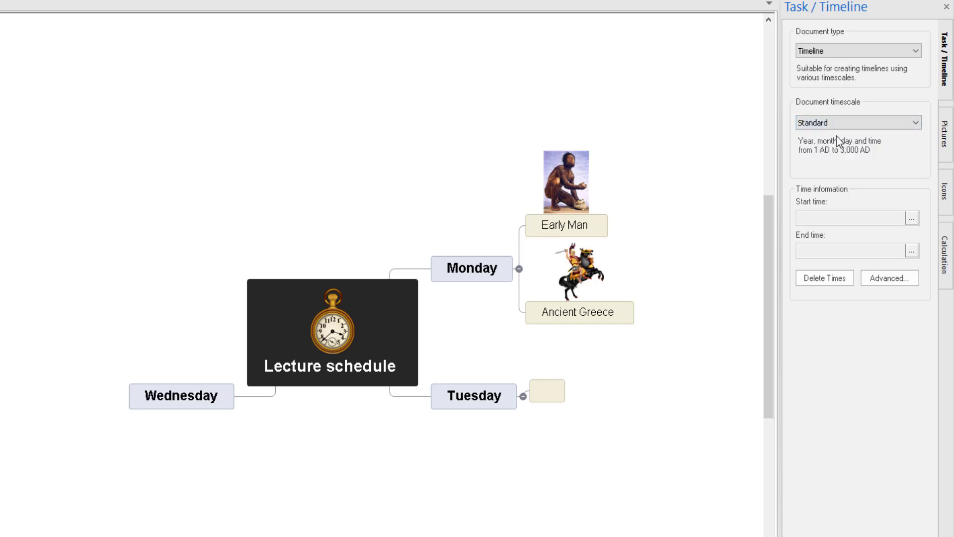
Step: Pick 24 November 2018 as the start date of the Early Man sub-branch
left_click(495, 270)
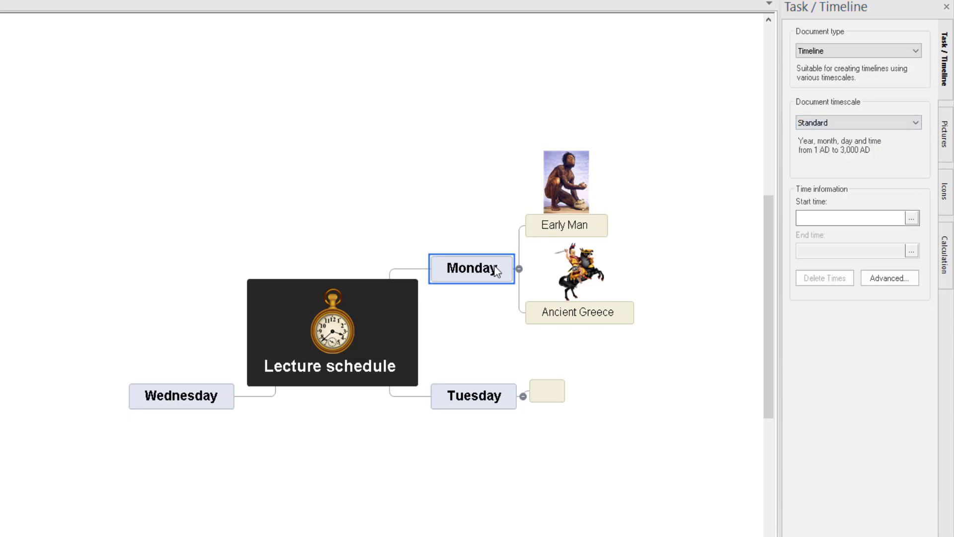
left_click(565, 225)
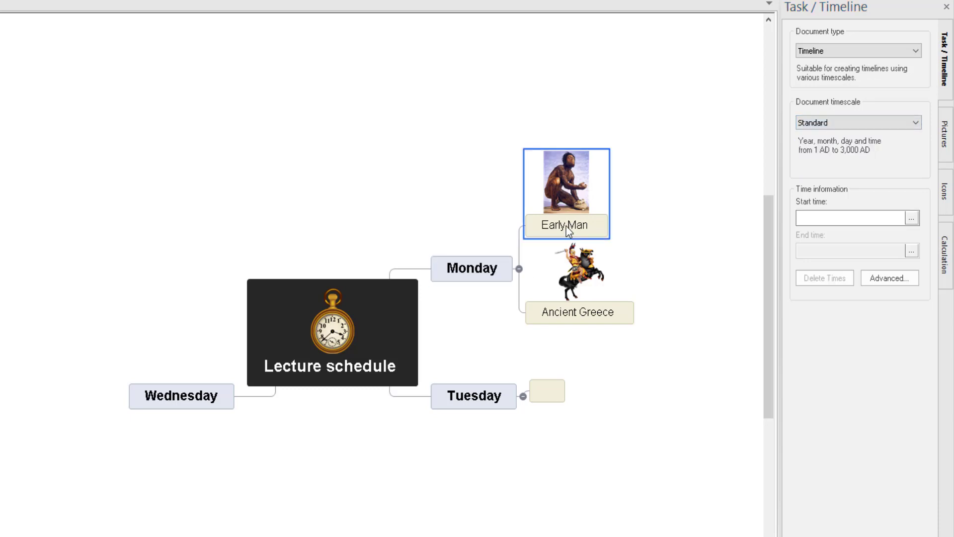
left_click(912, 219)
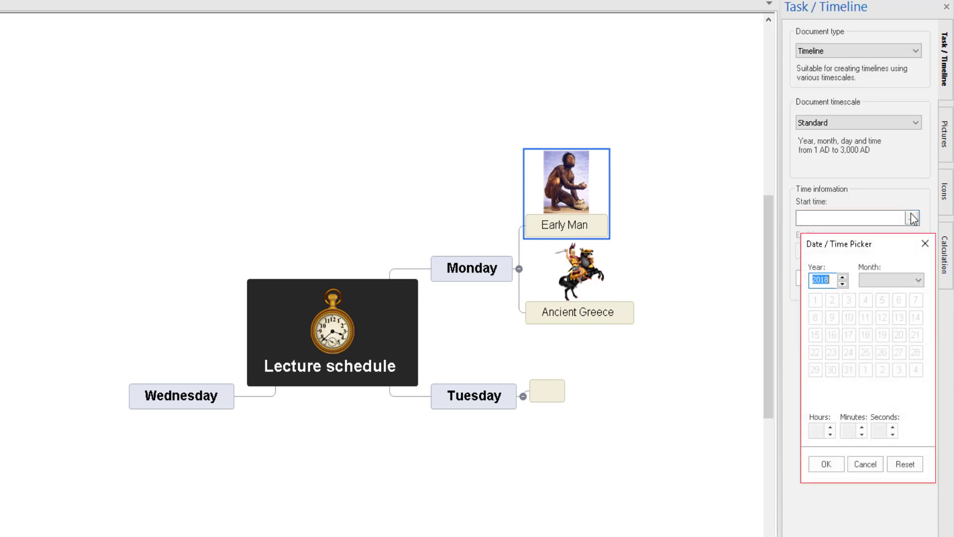
left_click(889, 281)
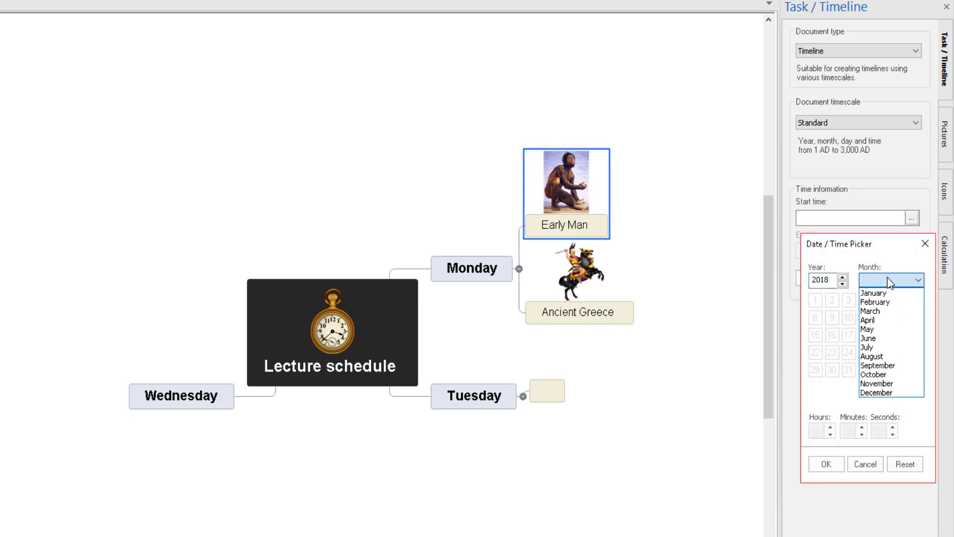
left_click(885, 383)
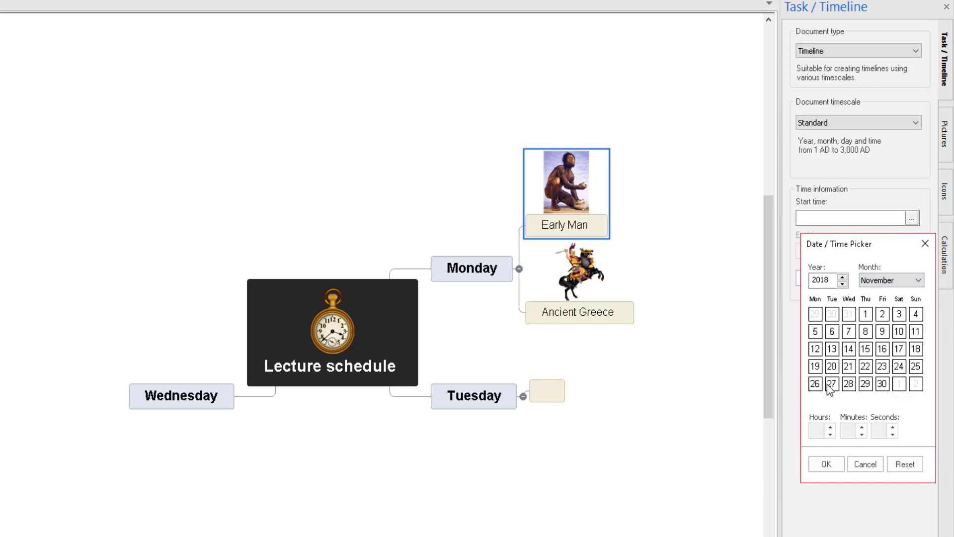
left_click(898, 366)
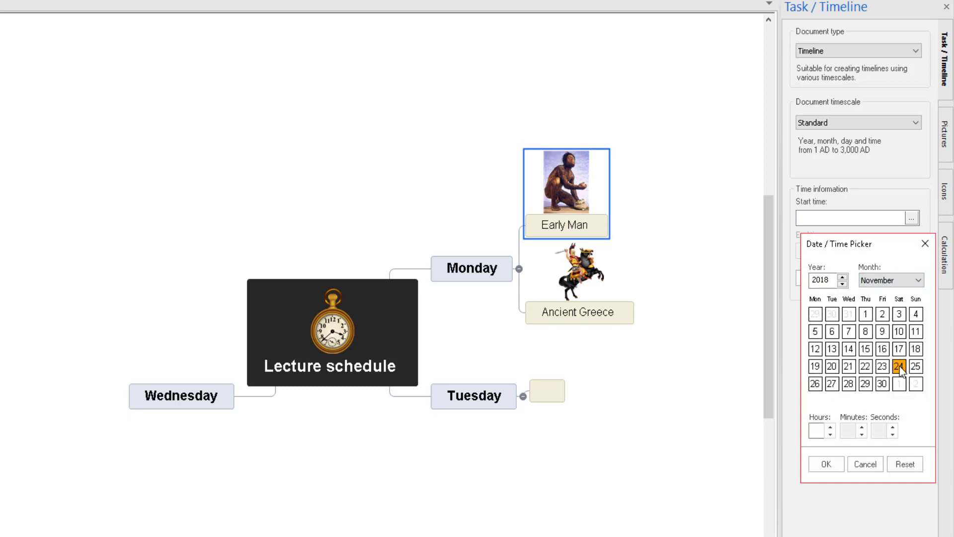
Step: Set the start time of the Early Man sub-branch to 10 hours and 0 minutes and apply it
left_click(830, 426)
left_click(829, 426)
left_click(830, 427)
type("19")
key("BackSpace")
key("BackSpace")
type("10")
left_click(851, 430)
type("0")
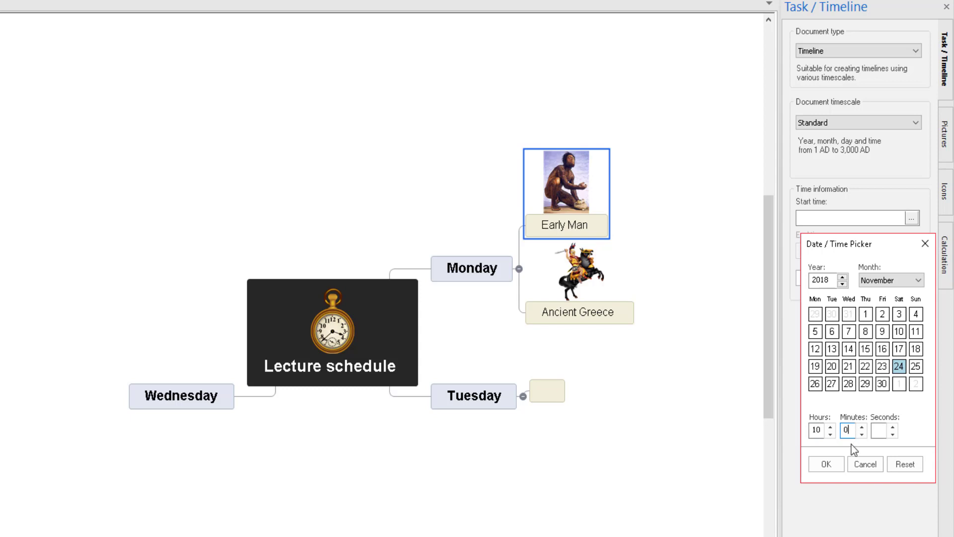
left_click(826, 464)
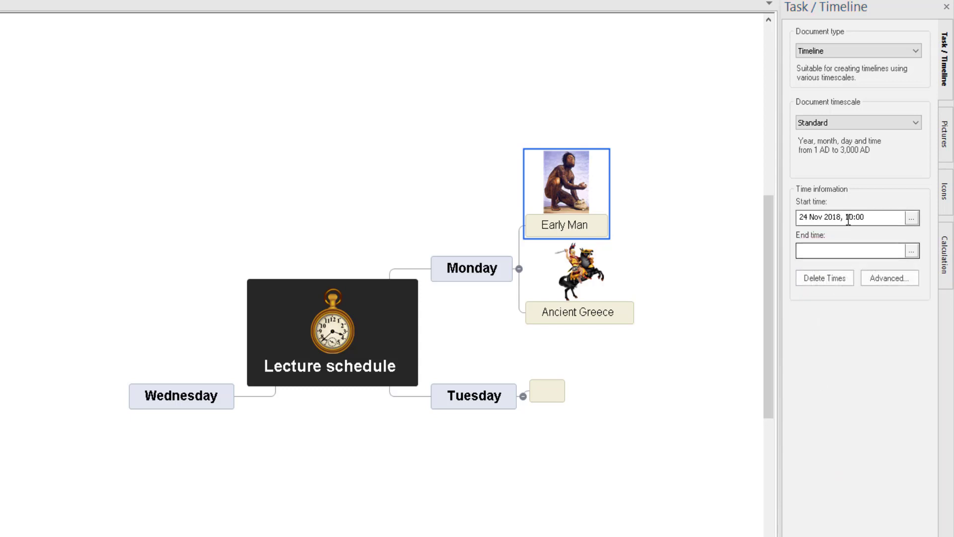
Step: Copy the start time of the Early Man sub-branch into its end time and change it to 24 Nov 2018, 12:00
left_click(913, 251)
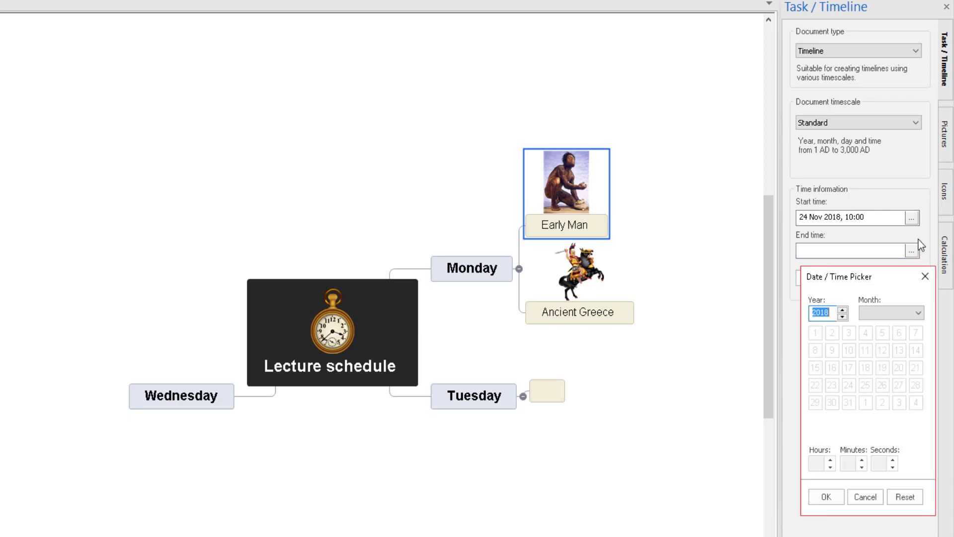
left_click(865, 497)
left_click_drag(882, 217, 718, 221)
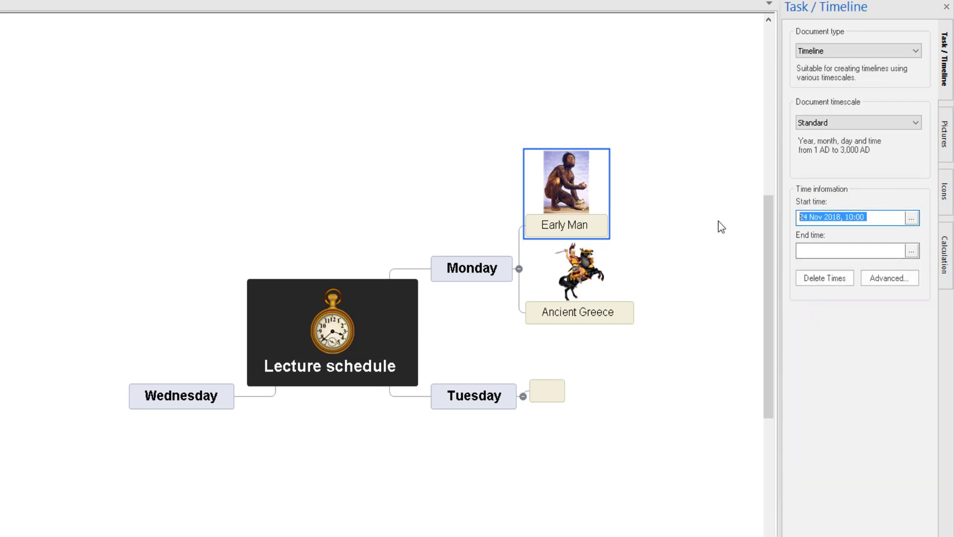
key("ctrl+c")
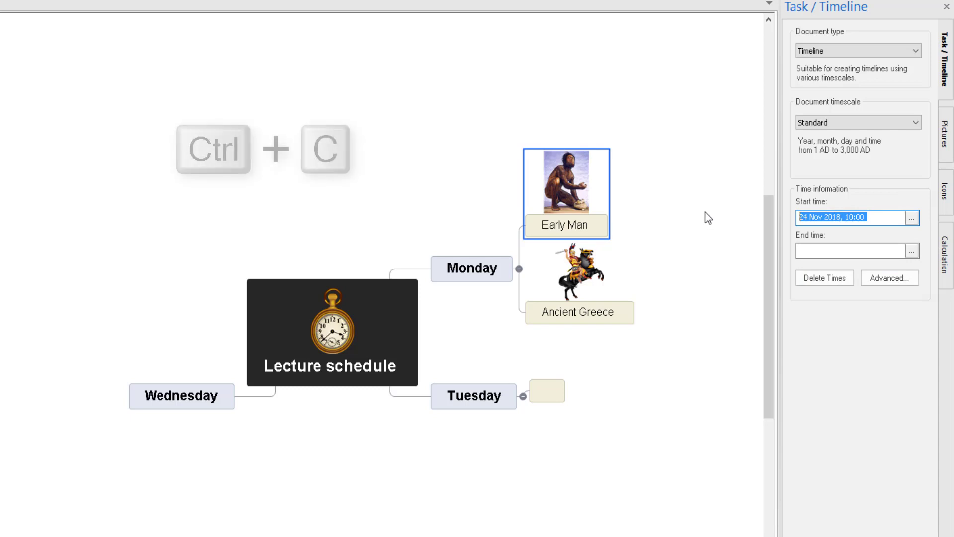
left_click(815, 250)
key("ctrl+v")
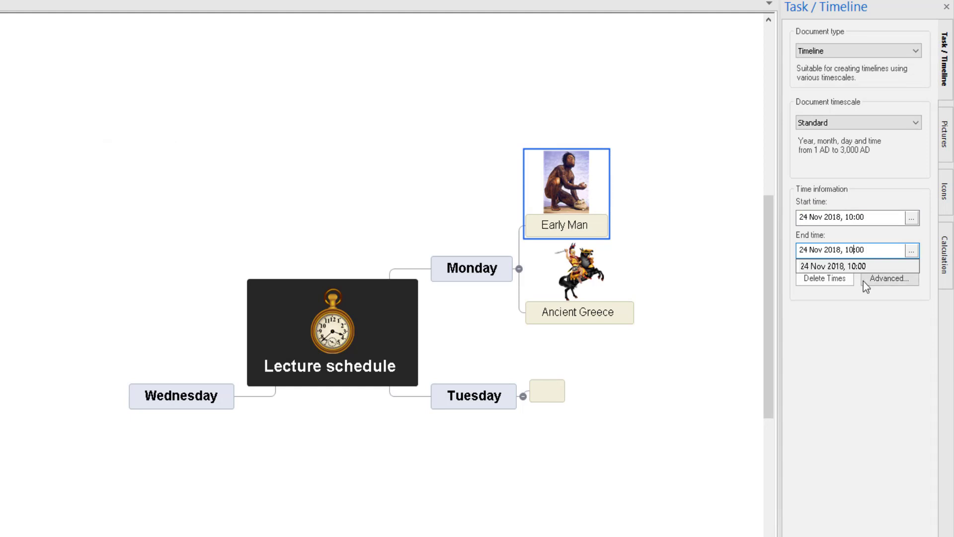
key("shift+Left")
key("shift+Left")
type("12")
key("Return")
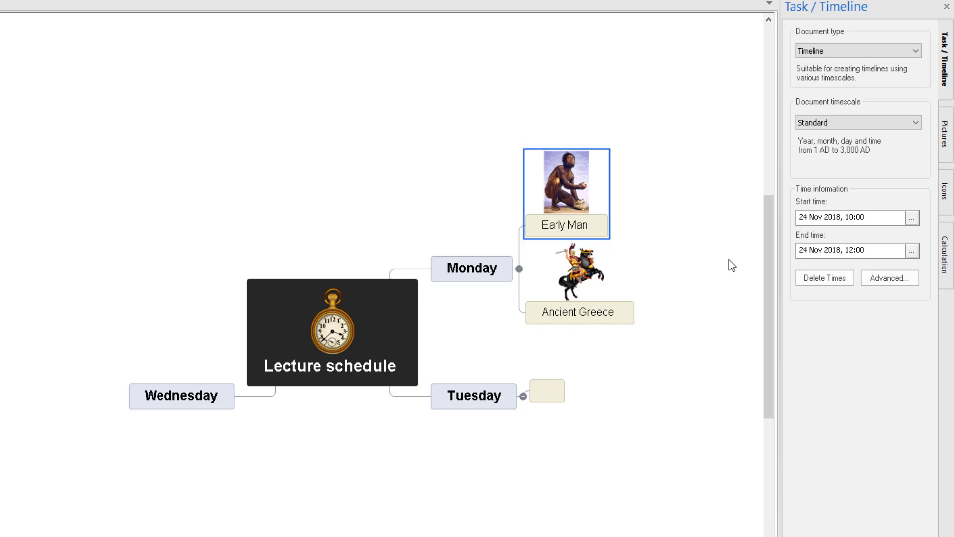
Step: Close the task and timeline settings and show the Start/End time data on the map branches
left_click(945, 11)
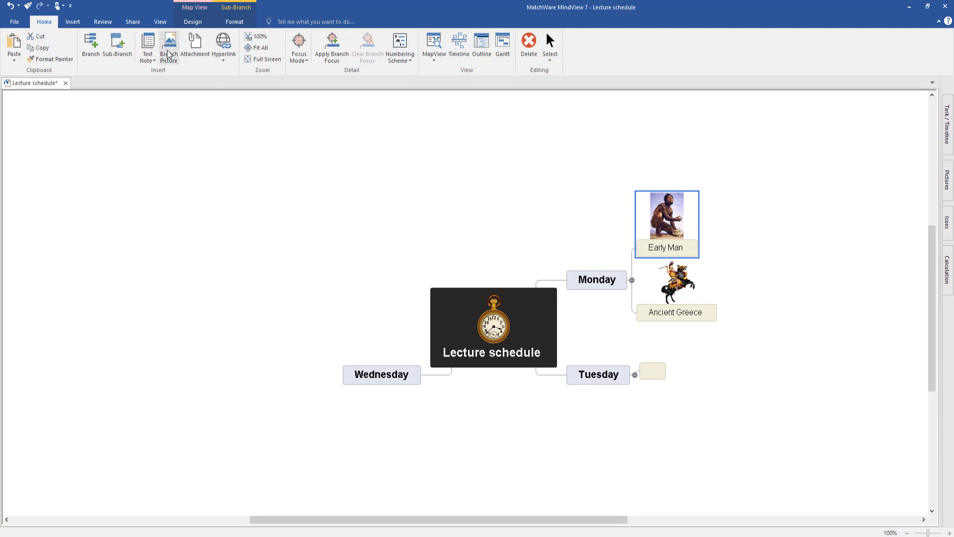
left_click(157, 25)
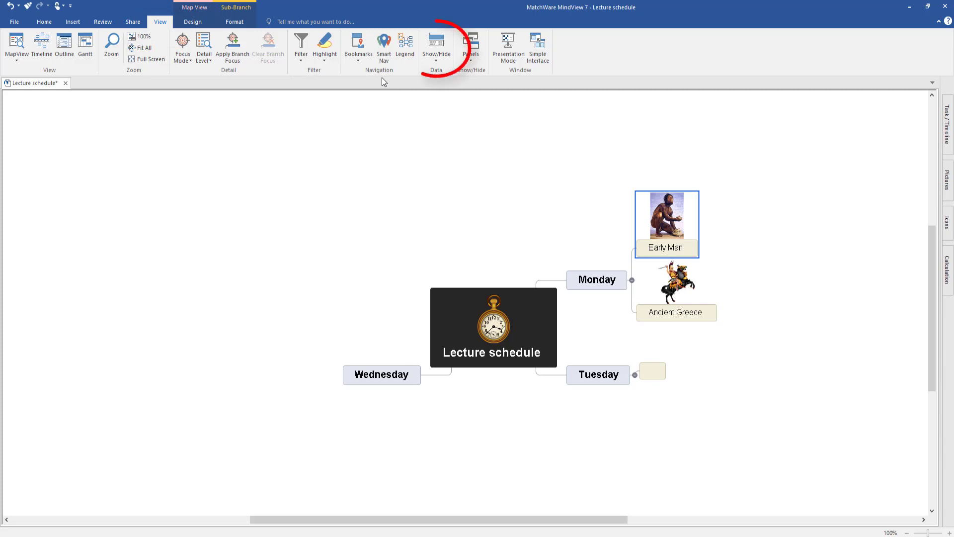
left_click(446, 64)
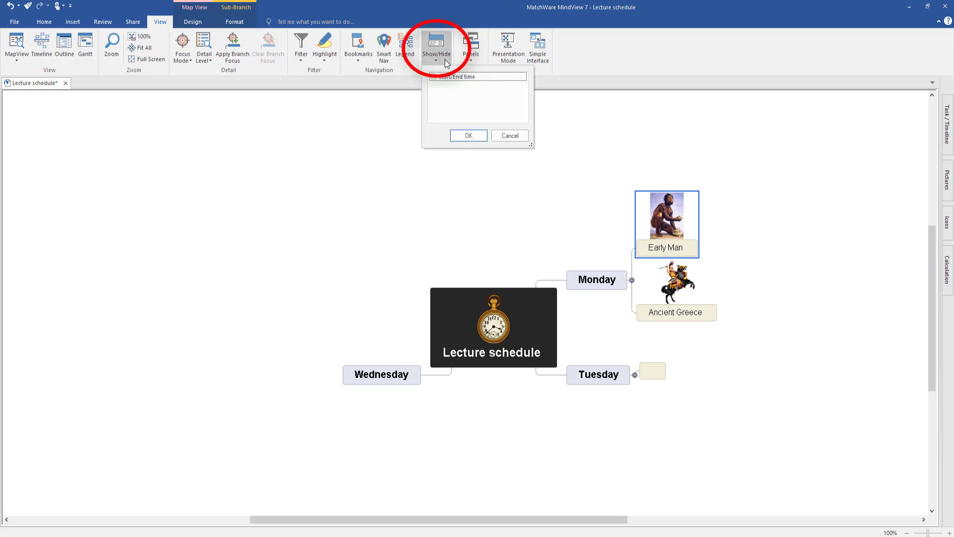
left_click(437, 78)
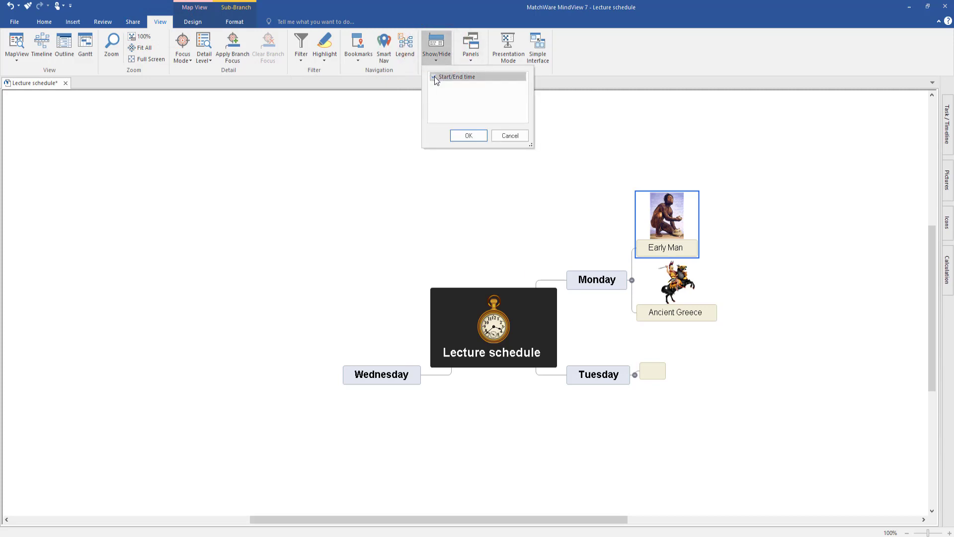
left_click(468, 135)
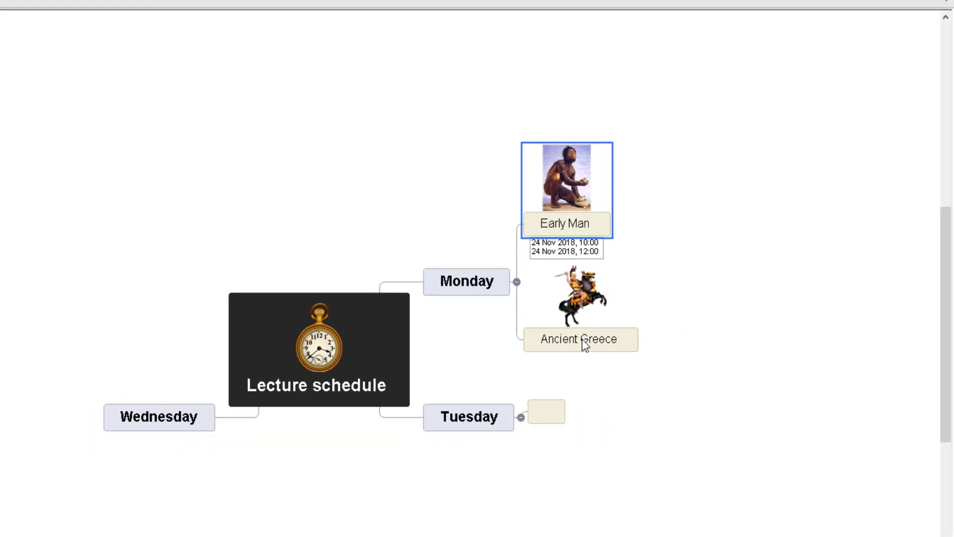
Step: Set the start time of the Ancient Greece sub-branch to 24 Nov 2018, 13:00
left_click(583, 340)
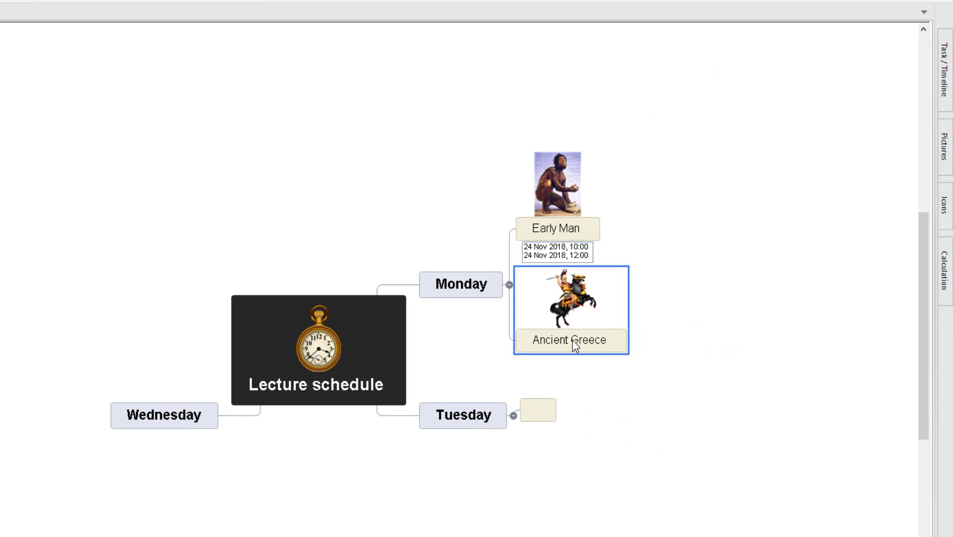
left_click(947, 72)
left_click(840, 231)
left_click(813, 233)
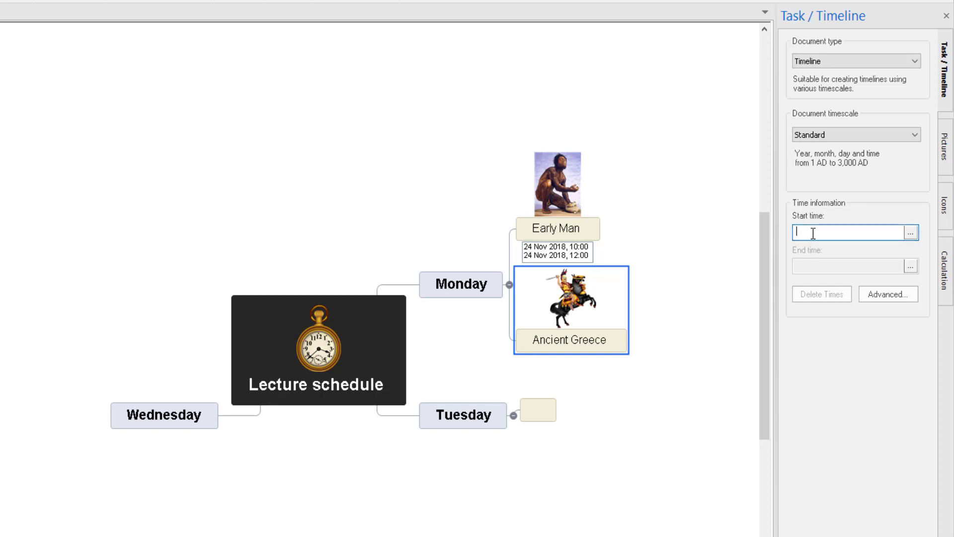
type("24 Nov 2018, 10:00")
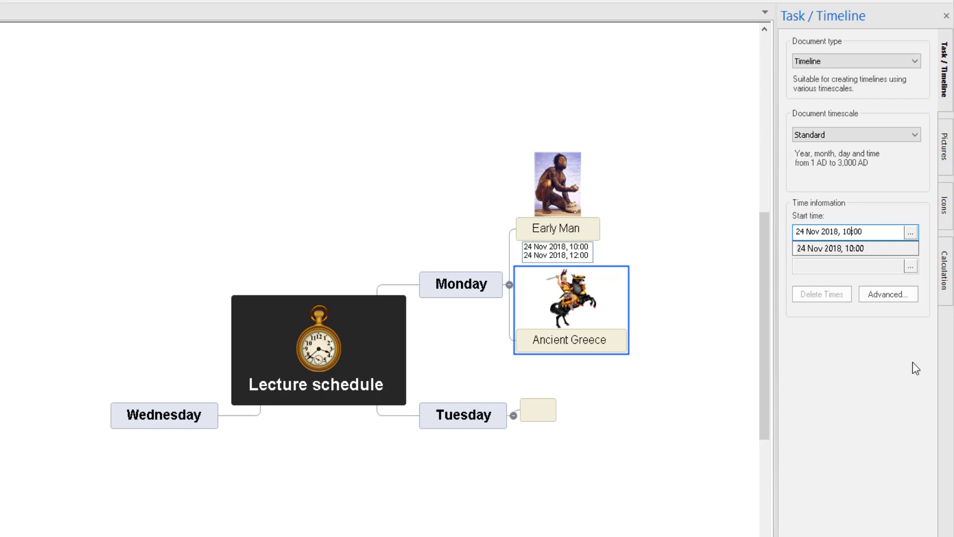
key("Left")
key("Left")
key("Left")
key("BackSpace")
type("3")
key("Return")
Step: Set the end time of the Ancient Greece sub-branch to 24 Nov 2018, 15:00 and view the advanced end time definitions without changing them
left_click(819, 261)
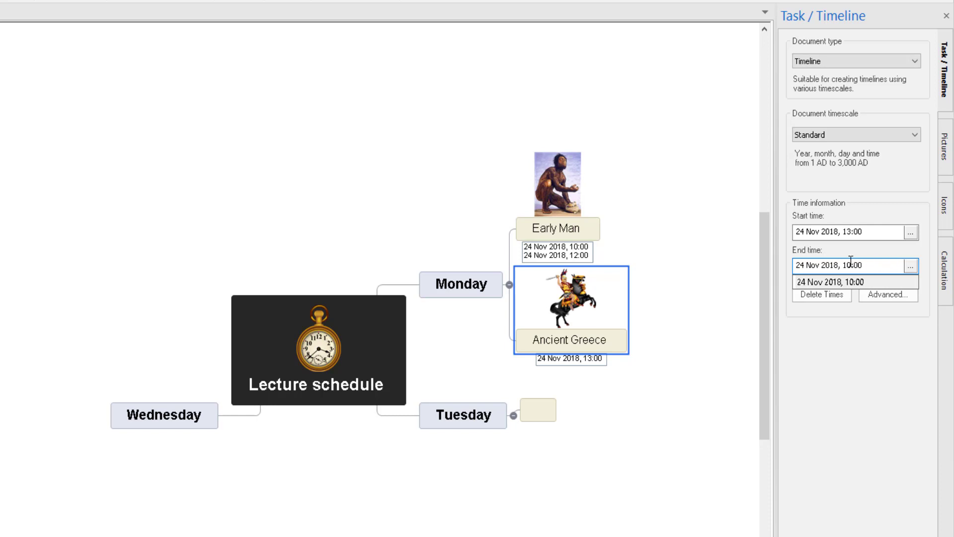
type("5")
left_click(861, 281)
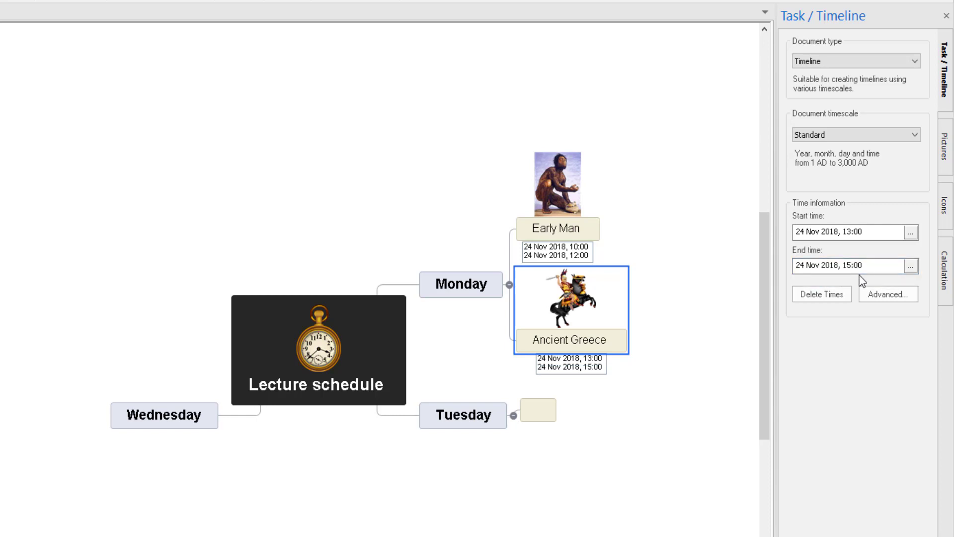
left_click(884, 294)
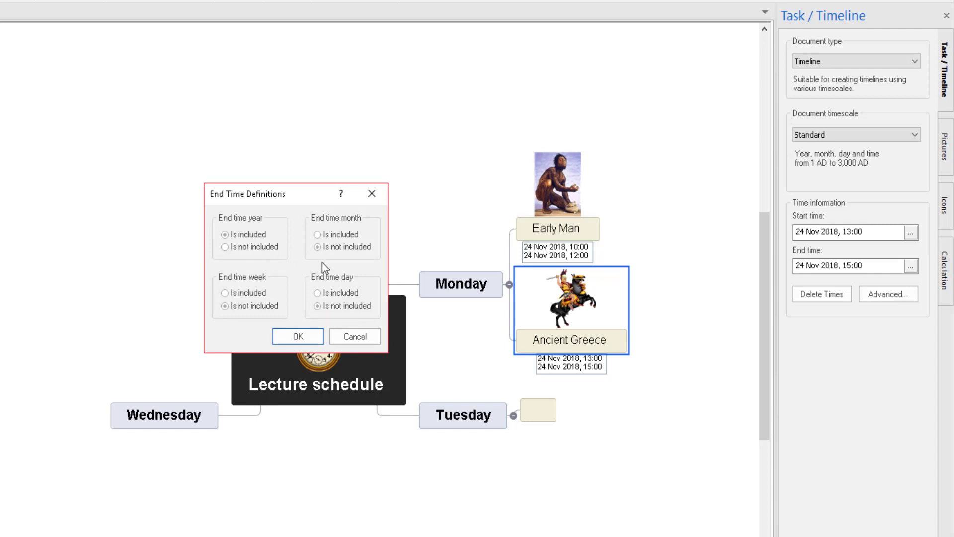
left_click(363, 338)
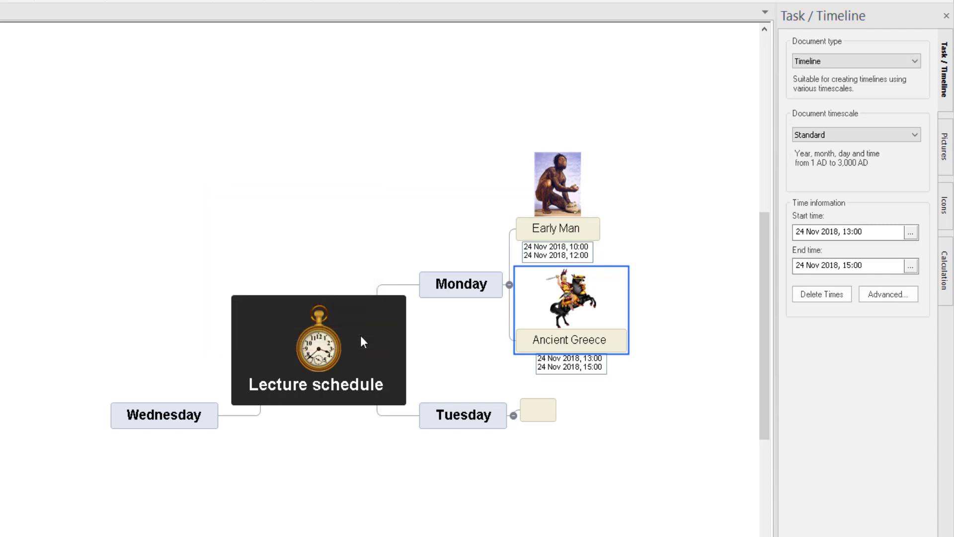
Step: Fill the Early Man sub-branch with a light red color and deselect it
left_click(547, 233)
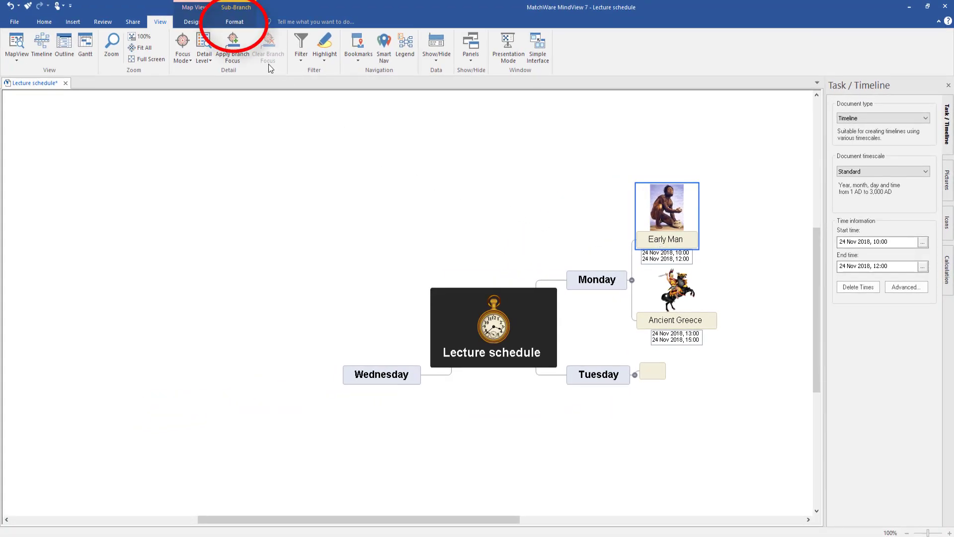
left_click(233, 24)
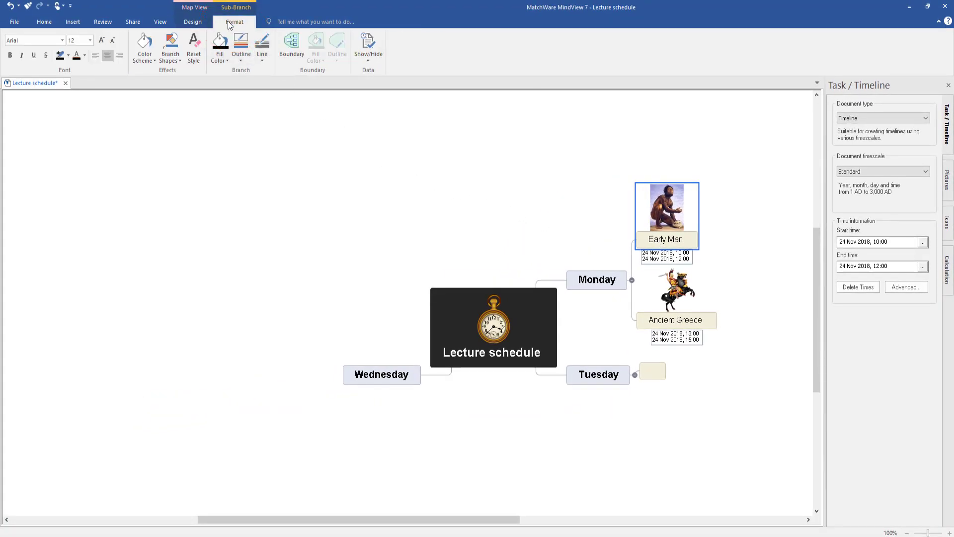
left_click(220, 50)
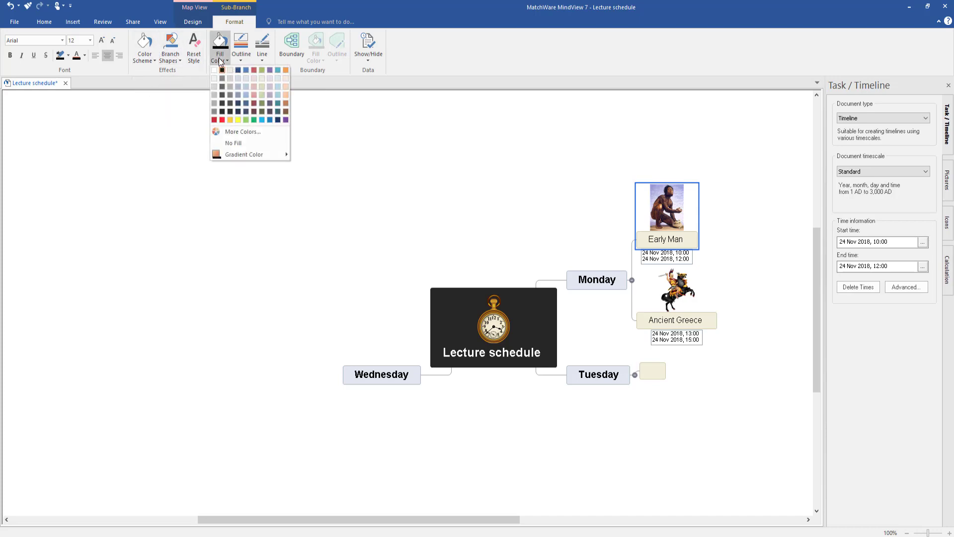
left_click(255, 93)
left_click(571, 239)
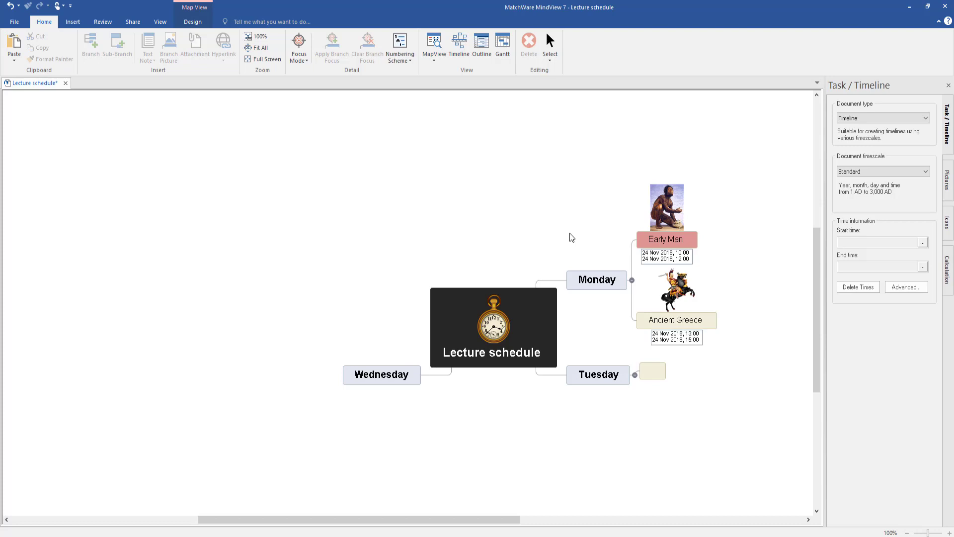
Step: Display the document in the Timeline view and apply the layout with duration bars in a grid below the time scale
left_click(158, 22)
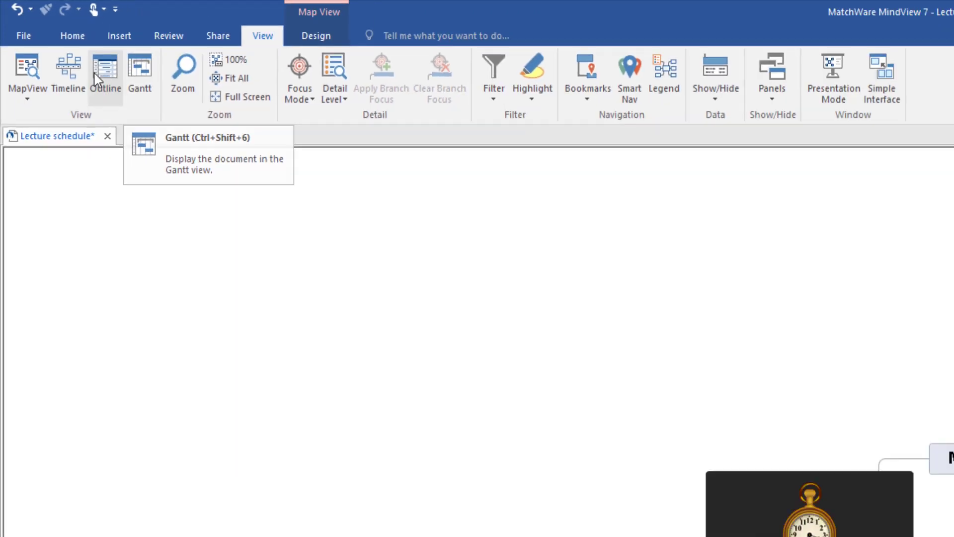
left_click(68, 72)
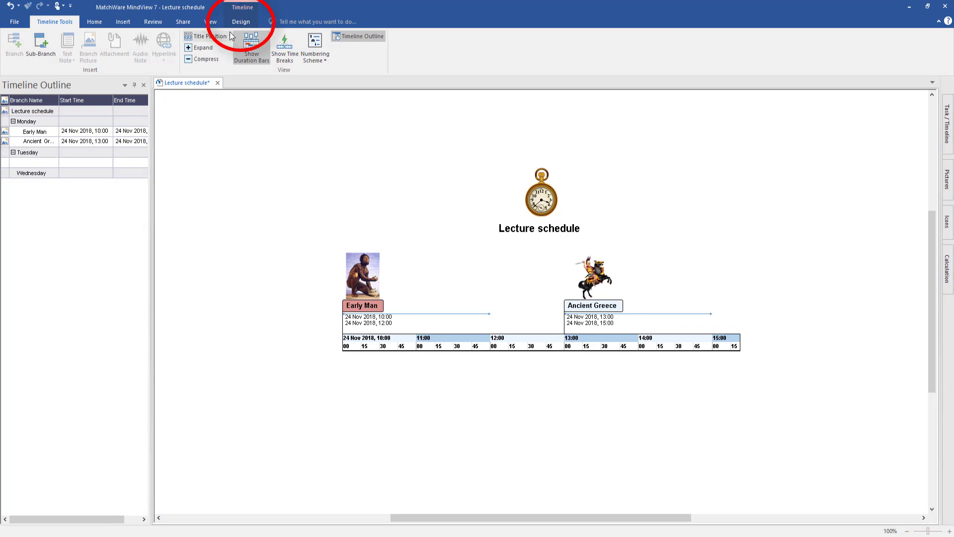
left_click(236, 21)
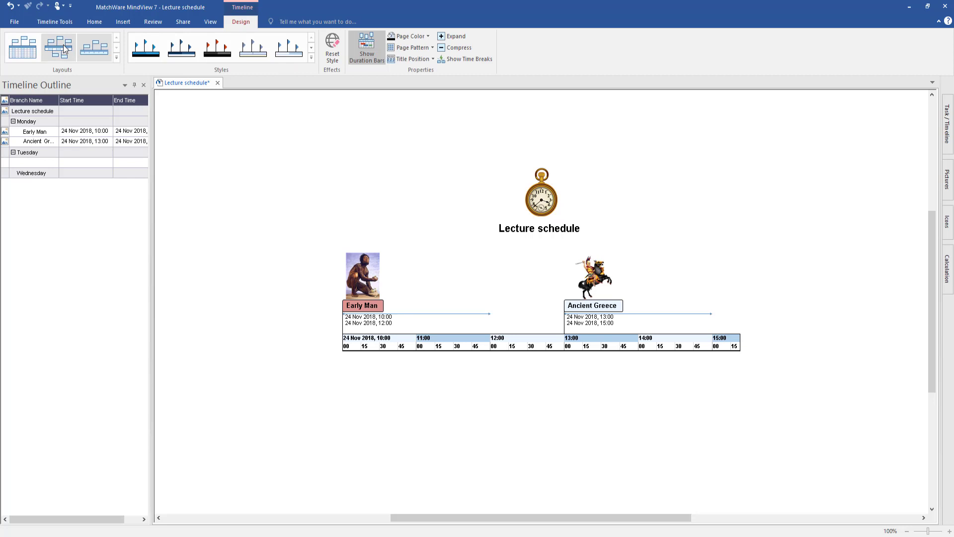
left_click(21, 51)
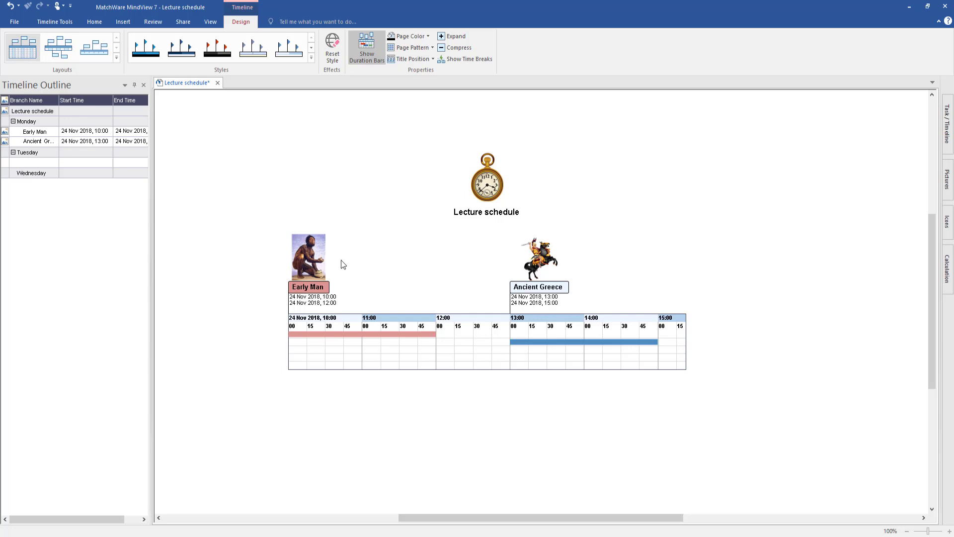
Step: Apply the timeline style with grey-blue rectangular flags and a pale blue and yellow time scale
mouse_move(318, 326)
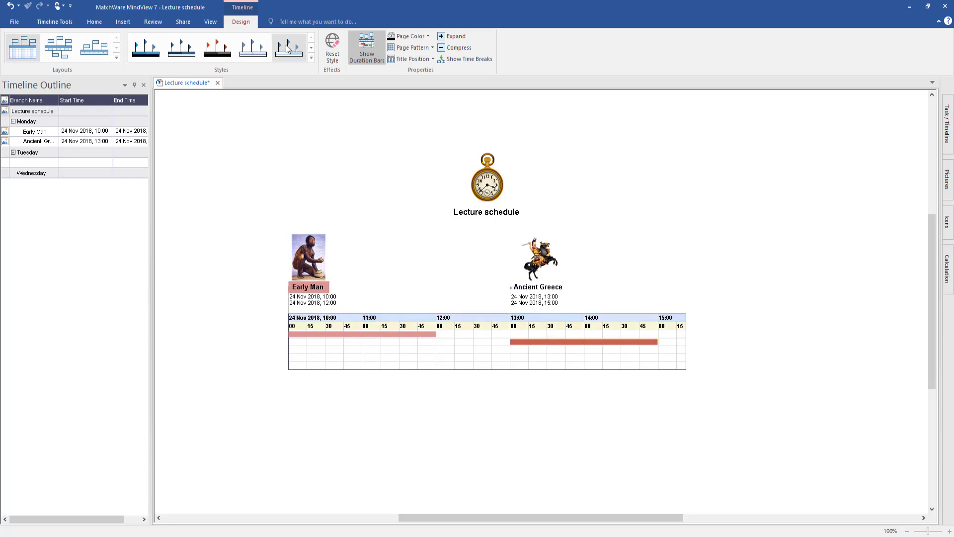
left_click(311, 58)
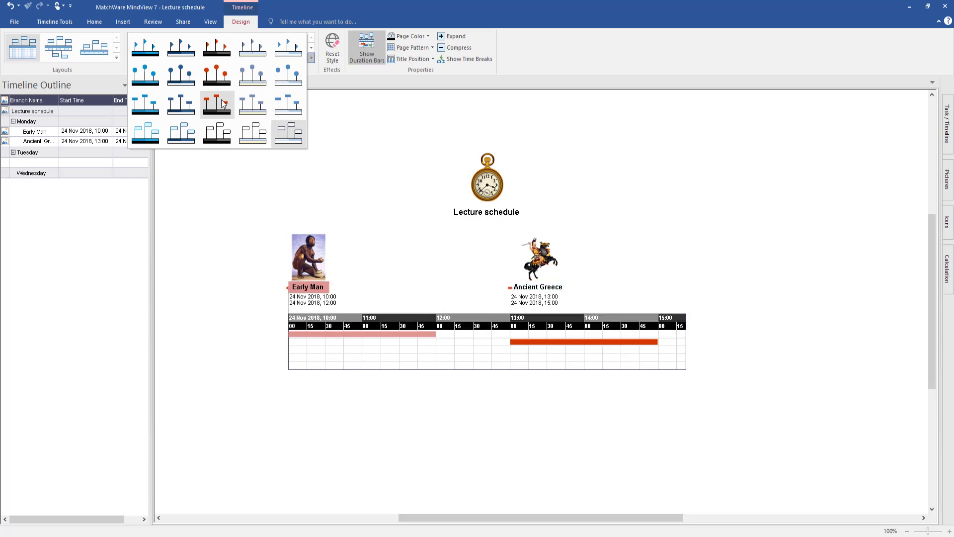
left_click(252, 105)
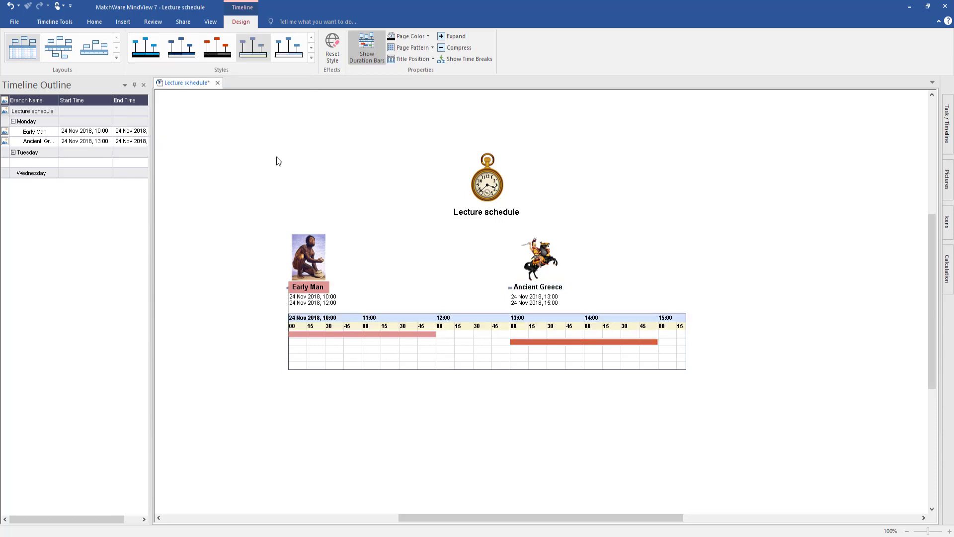
Step: Try hiding the timeline's duration bars and show them again
left_click(362, 49)
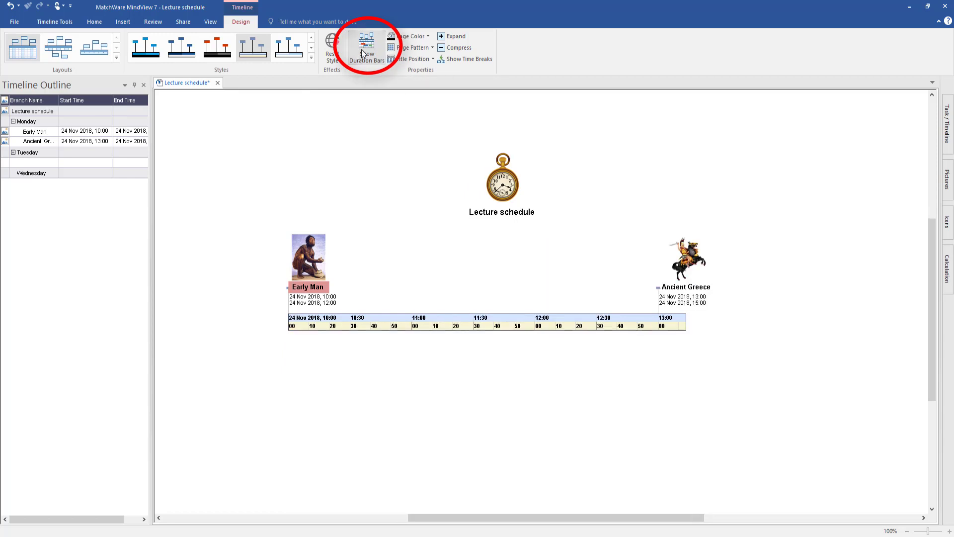
left_click(362, 50)
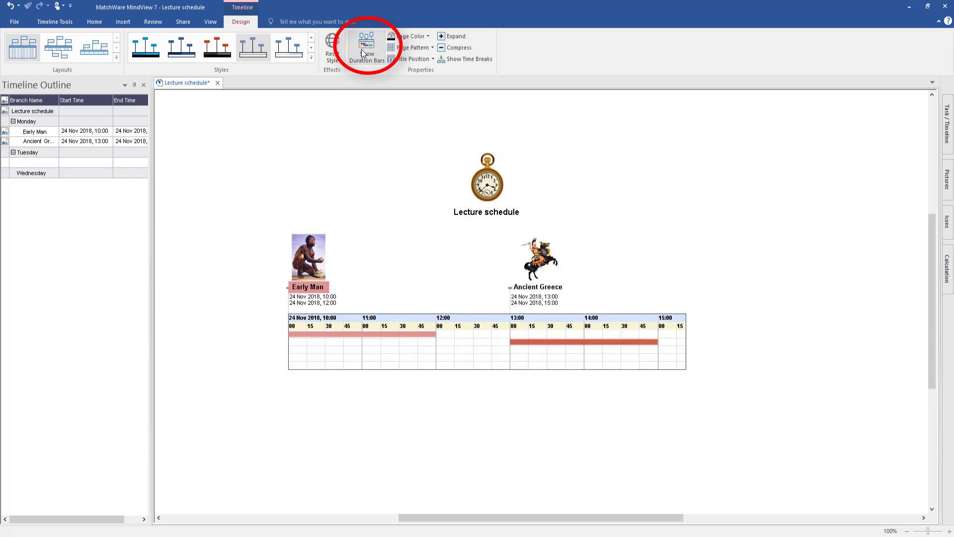
left_click(362, 49)
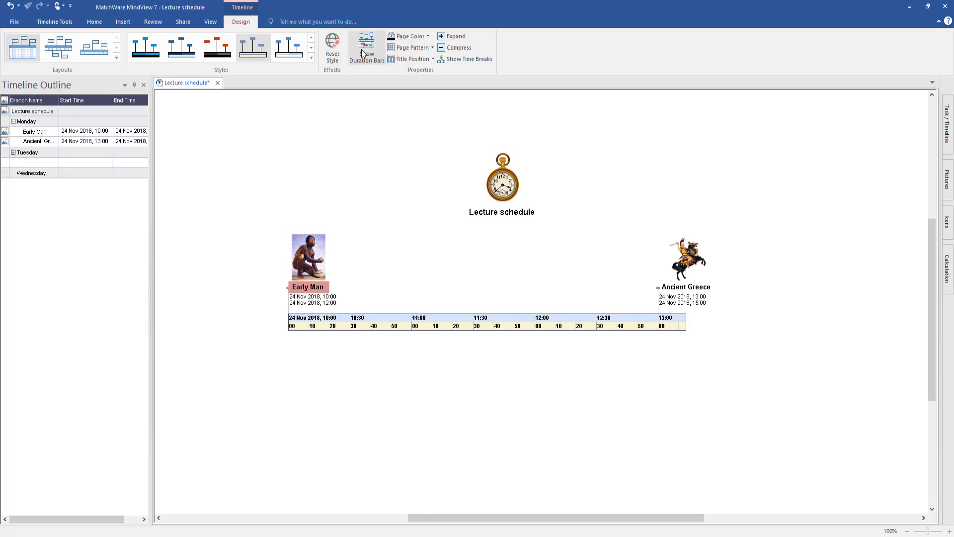
left_click(361, 49)
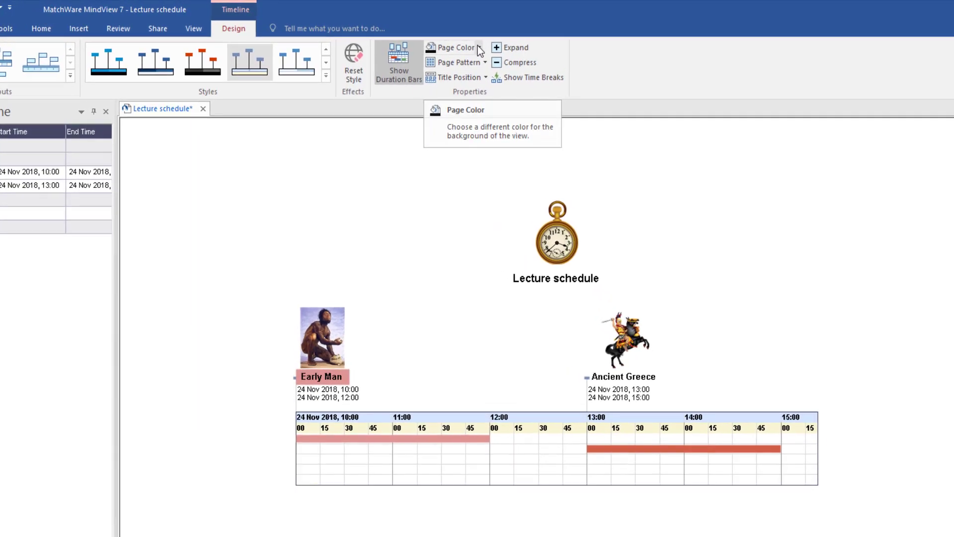
Step: Try a dark blue page color, restore the white page, and preview the title positions, keeping the title above the timeline
left_click(467, 45)
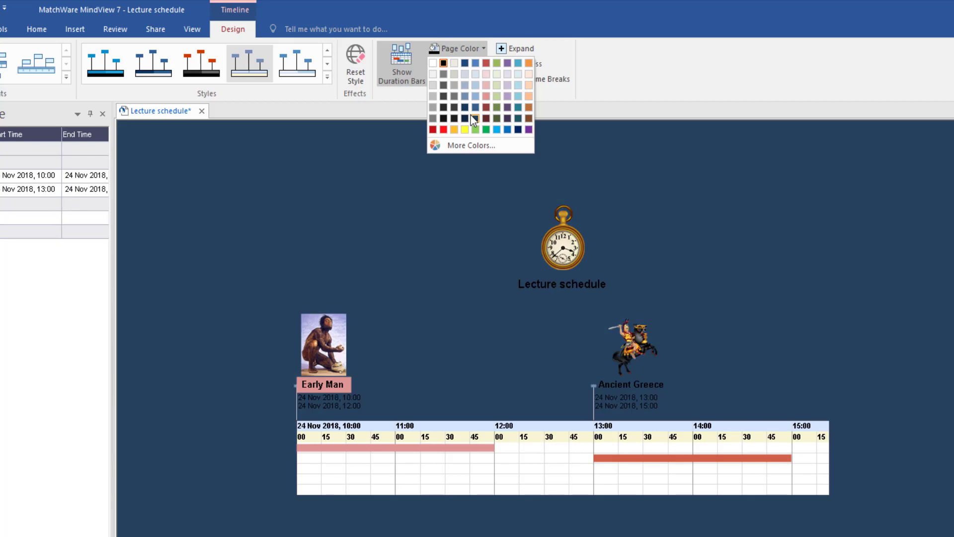
left_click(473, 119)
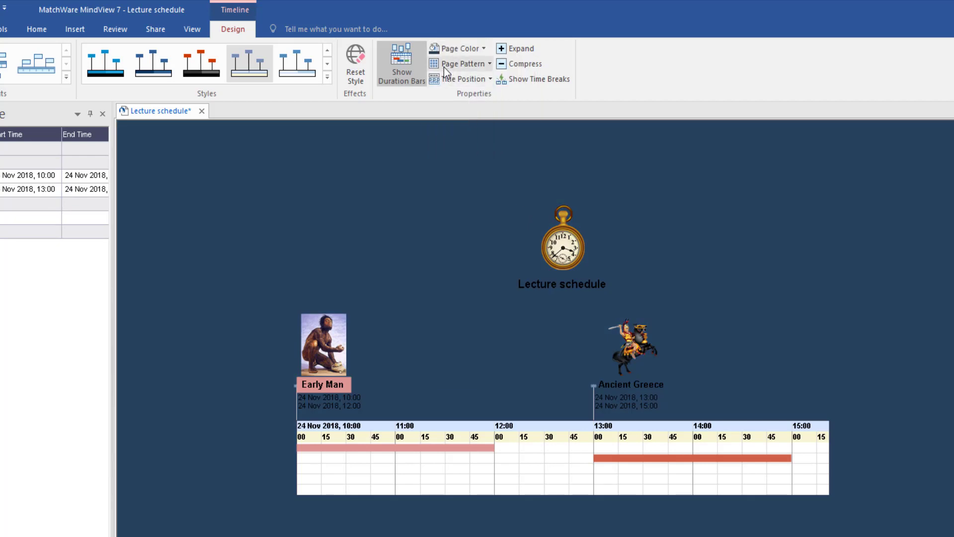
left_click(461, 49)
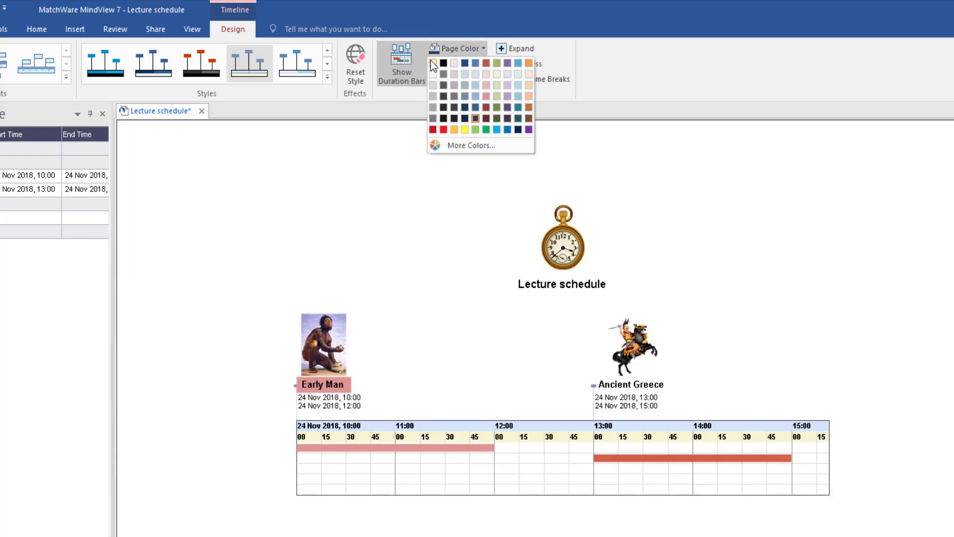
left_click(431, 60)
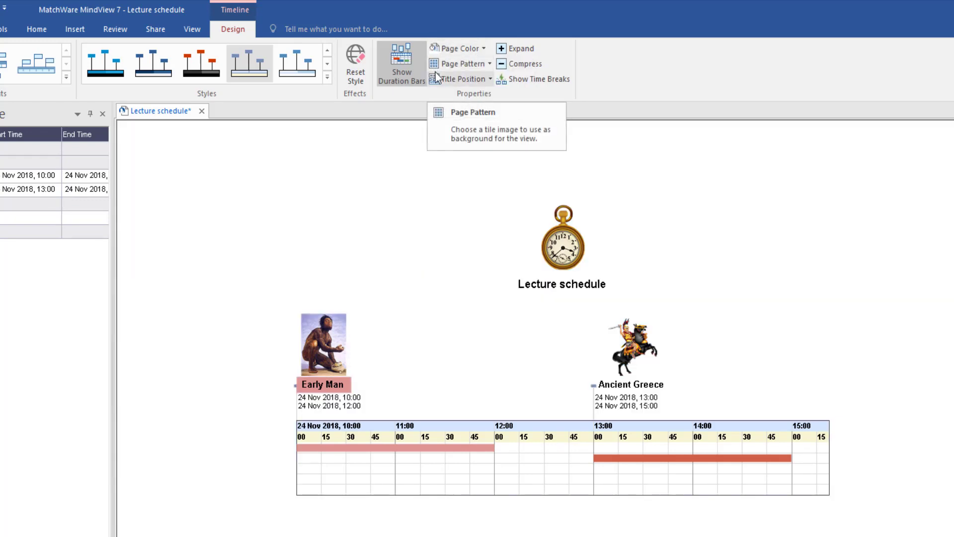
left_click(488, 79)
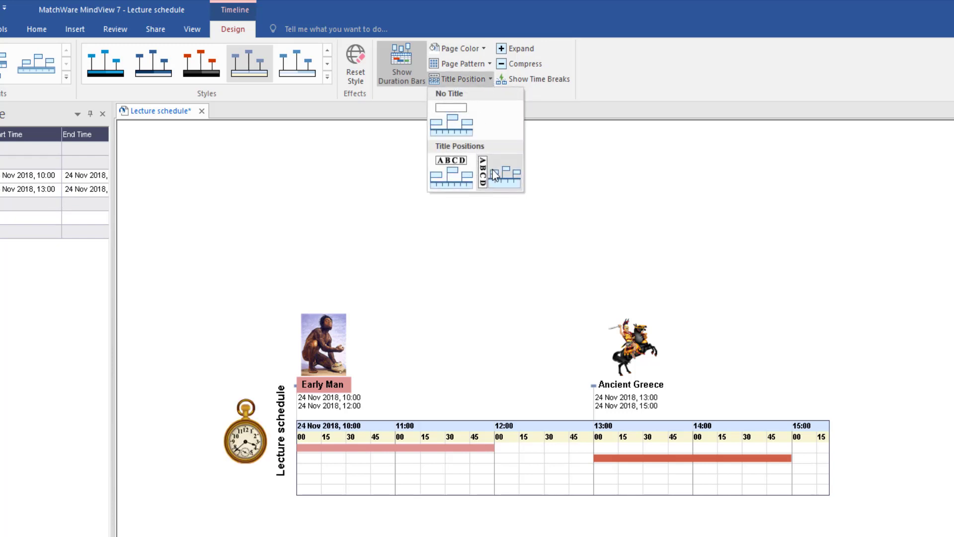
left_click(451, 172)
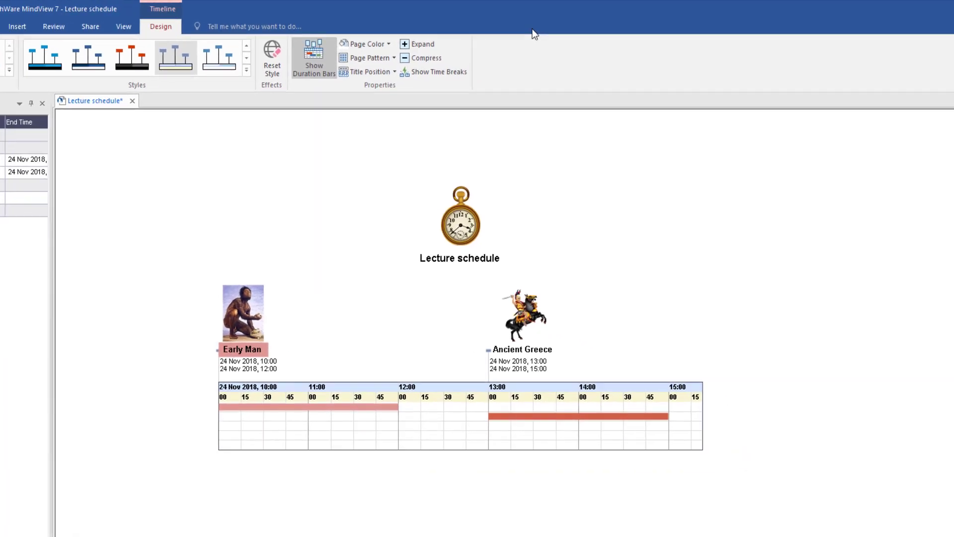
Step: Compress and expand the timeline's time scale, ending with 15-minute divisions
left_click(405, 57)
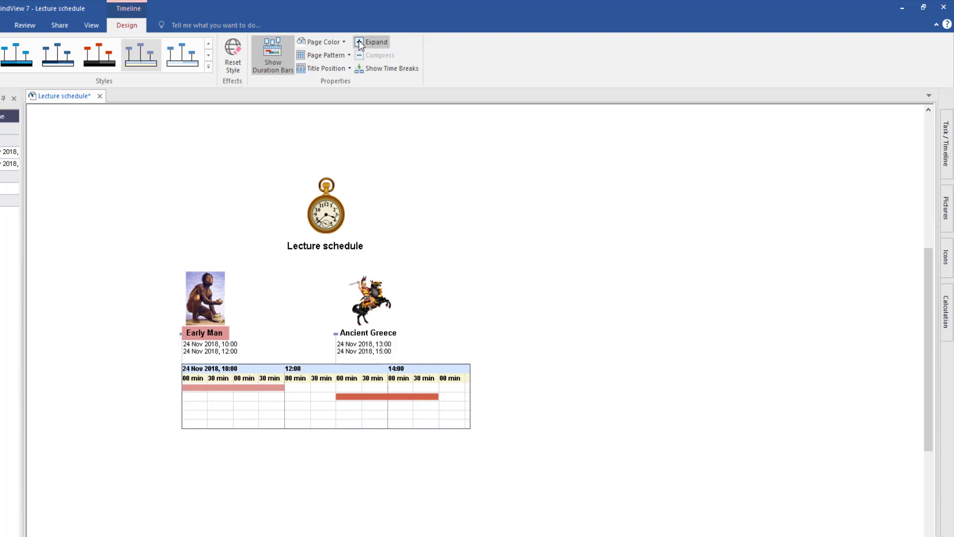
left_click(359, 43)
left_click(359, 43)
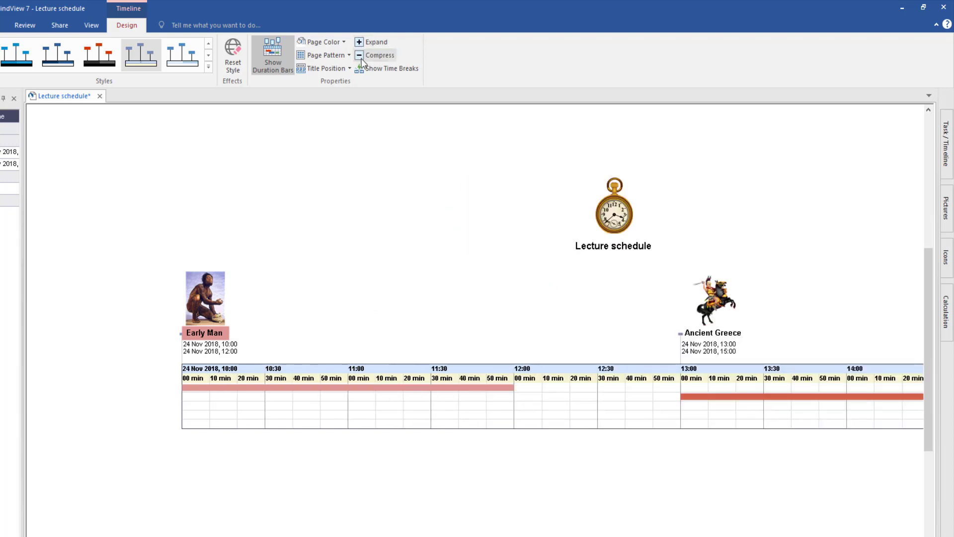
left_click(361, 56)
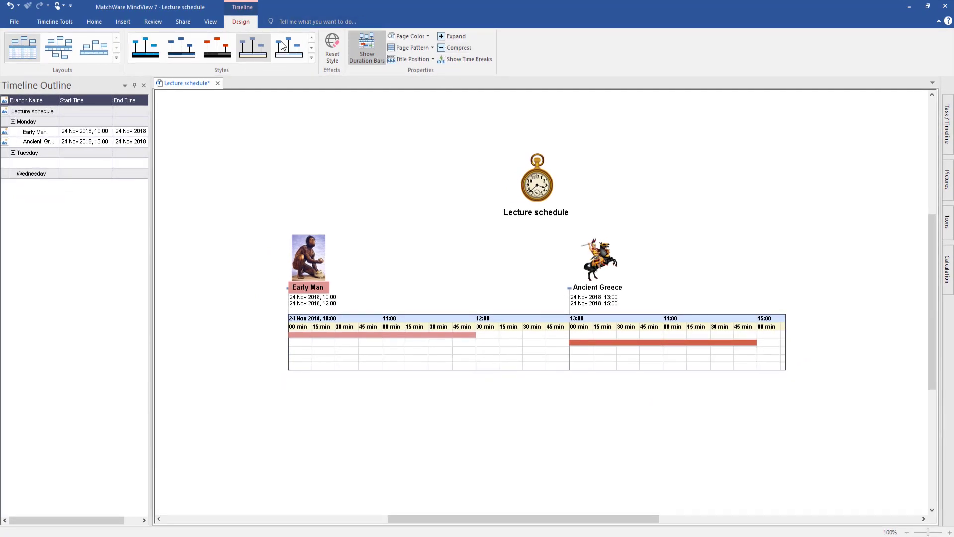
Step: Widen the Timeline Outline so its branch names and the start and end time columns show in full
left_click_drag(151, 160, 320, 181)
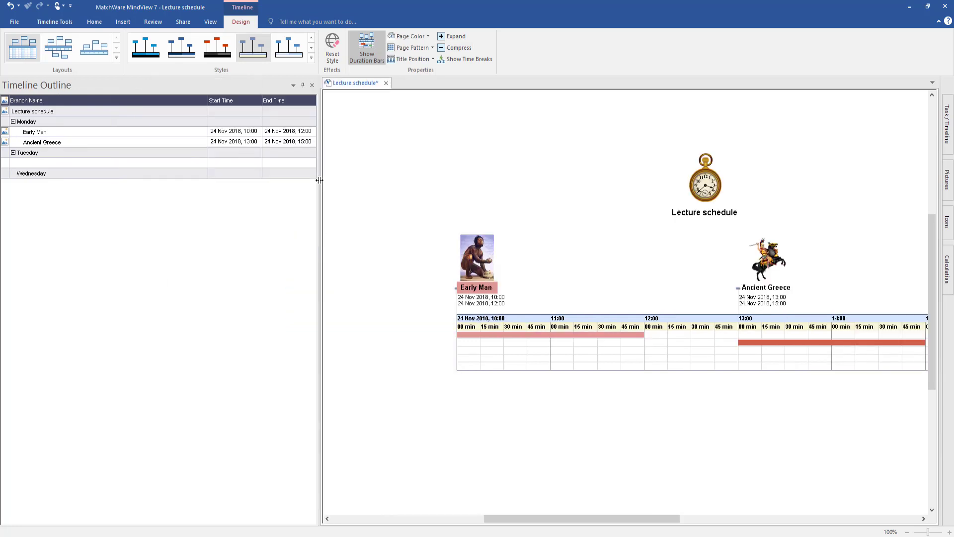
left_click_drag(587, 519, 608, 517)
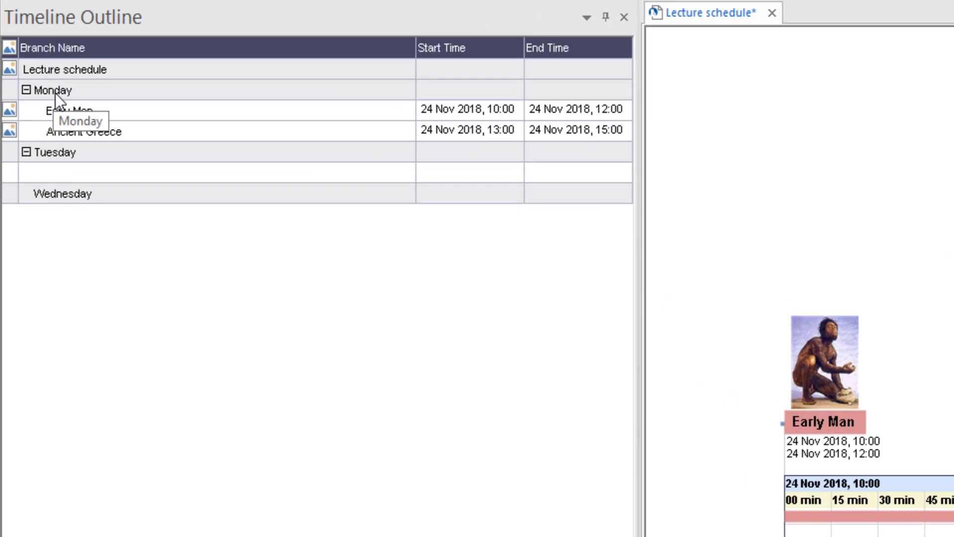
left_click_drag(55, 93, 112, 172)
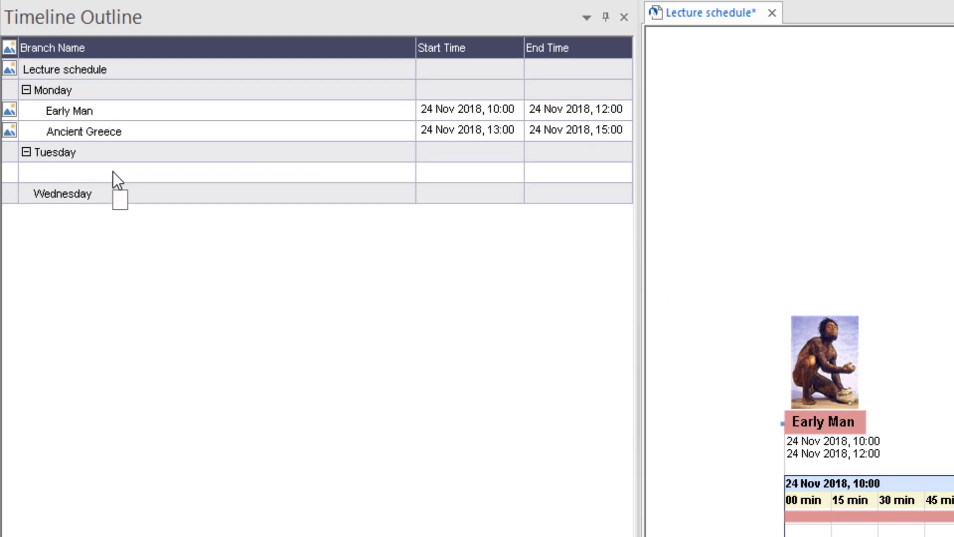
left_click_drag(112, 171, 113, 171)
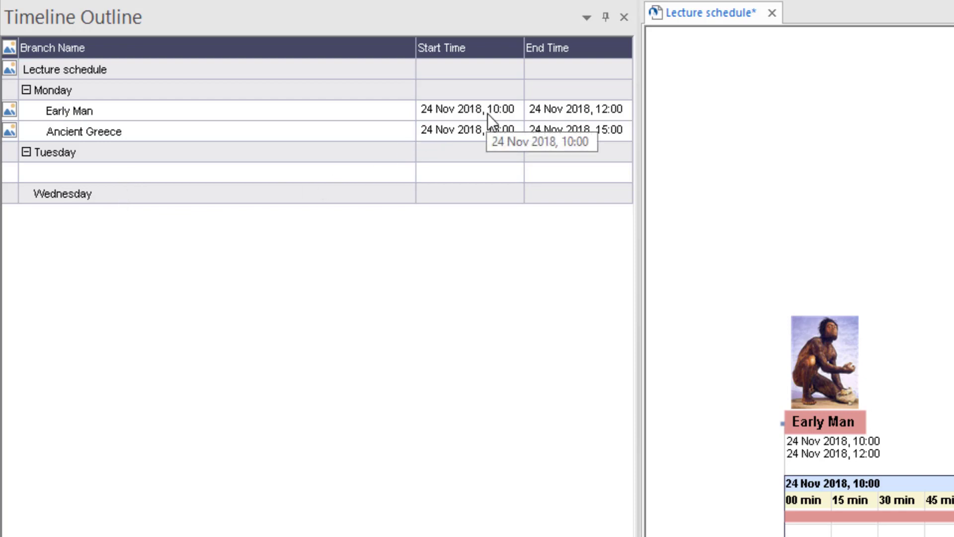
Step: Examine the date and time picker for Early Man's start time in the Timeline Outline and cancel it
left_click(515, 110)
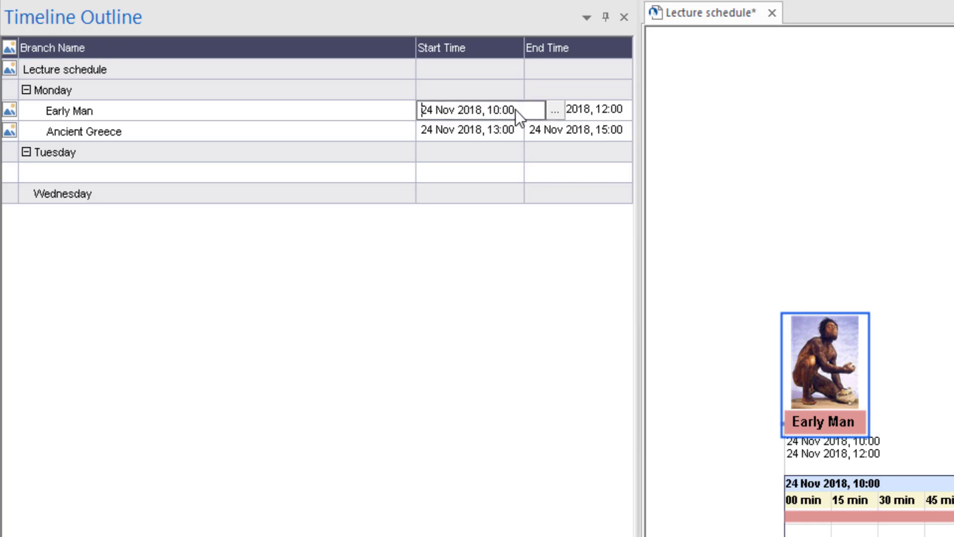
left_click(559, 109)
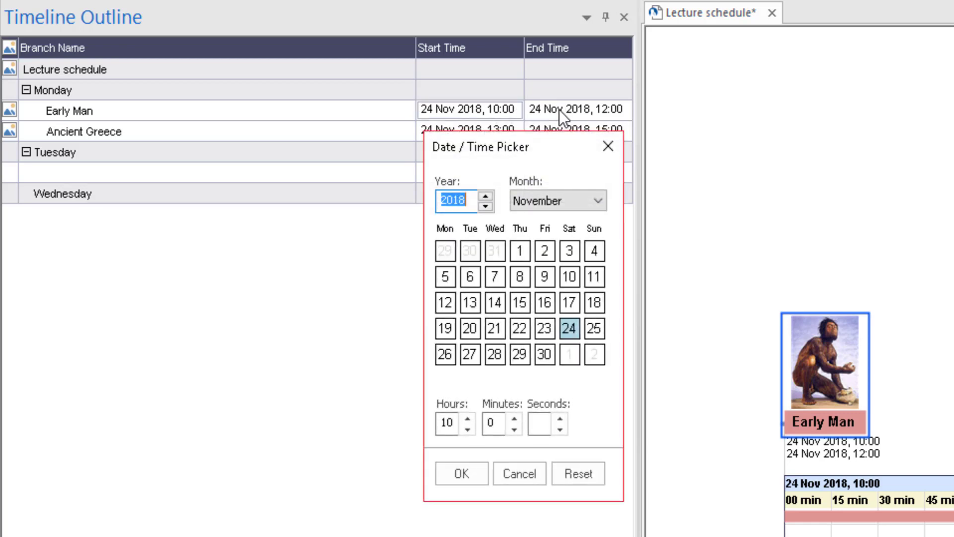
left_click(517, 474)
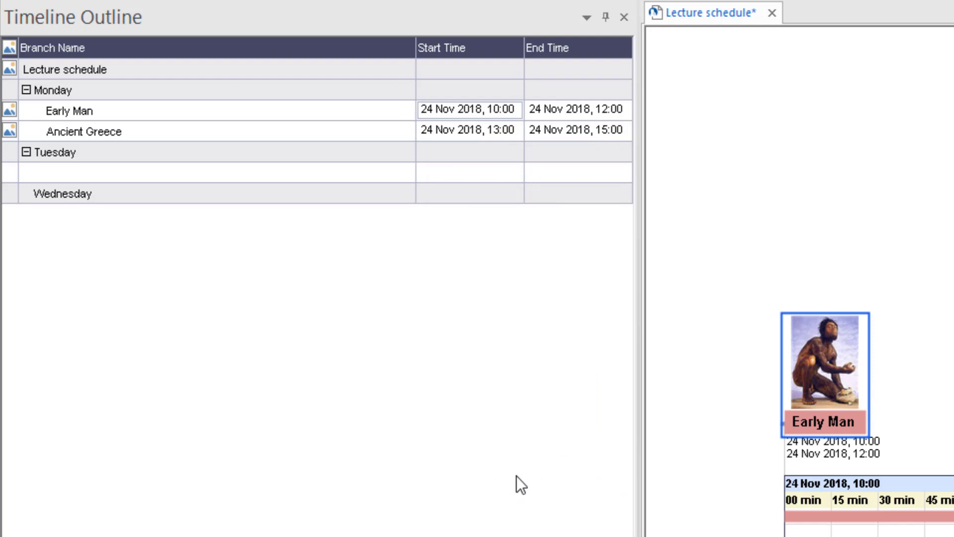
Step: Switch to the Mind Map view and name the empty sub-branch under Tuesday "Rome"
left_click_drag(73, 194, 65, 173)
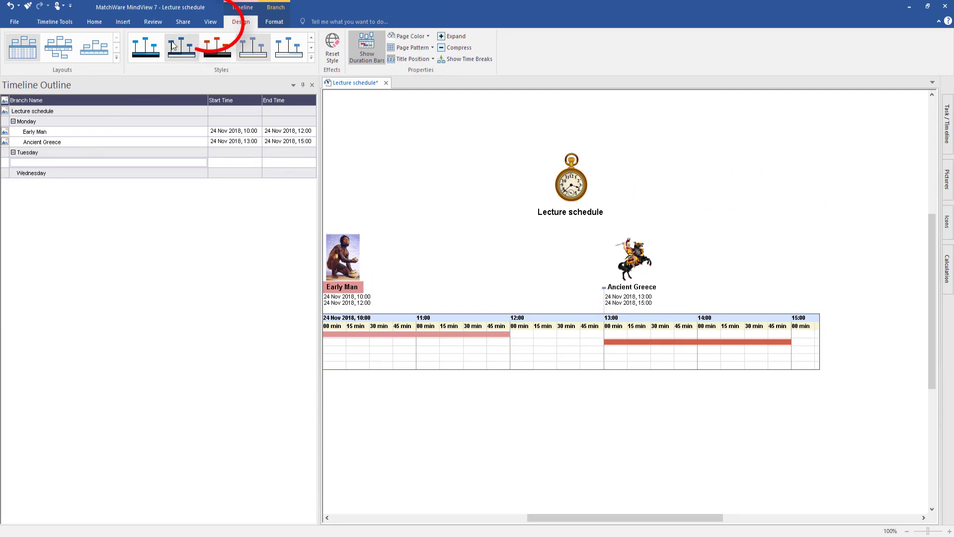
left_click(212, 22)
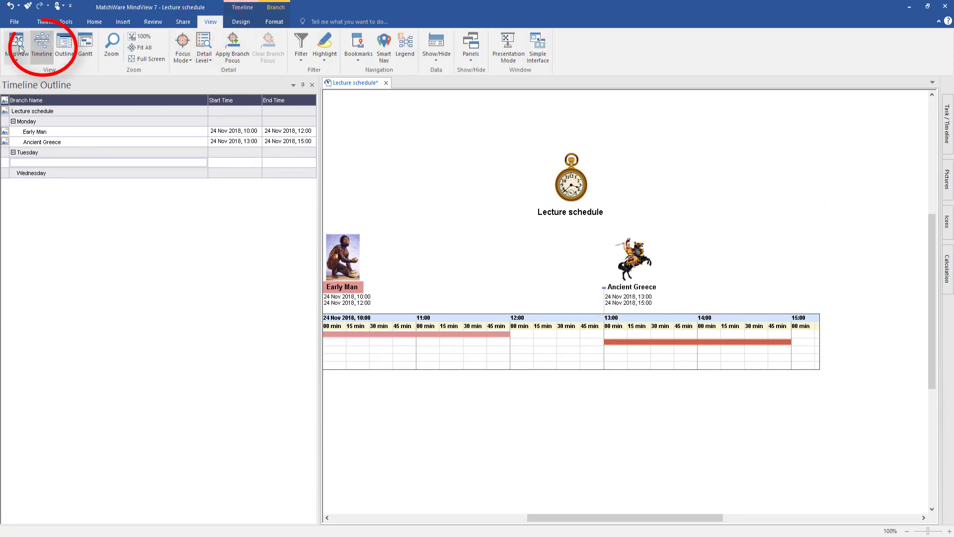
left_click(17, 57)
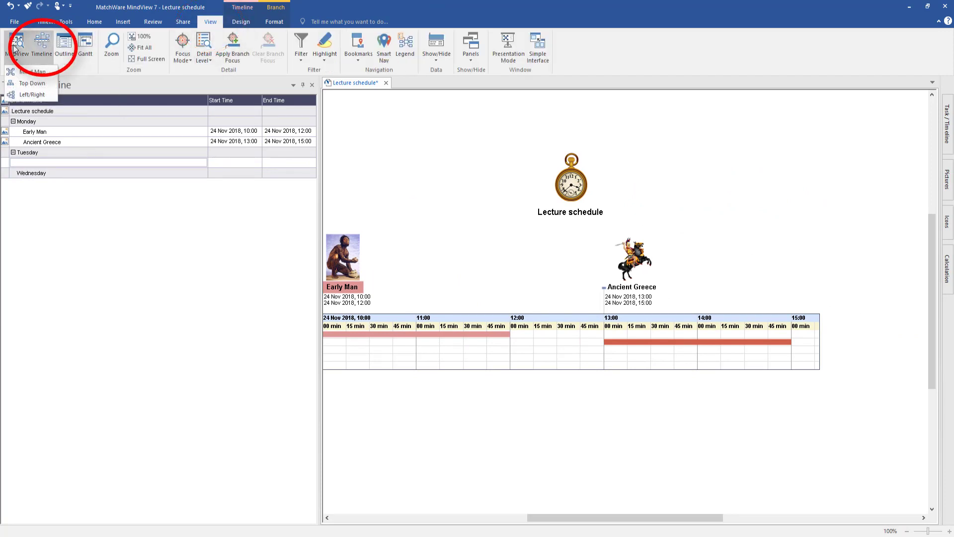
left_click(20, 73)
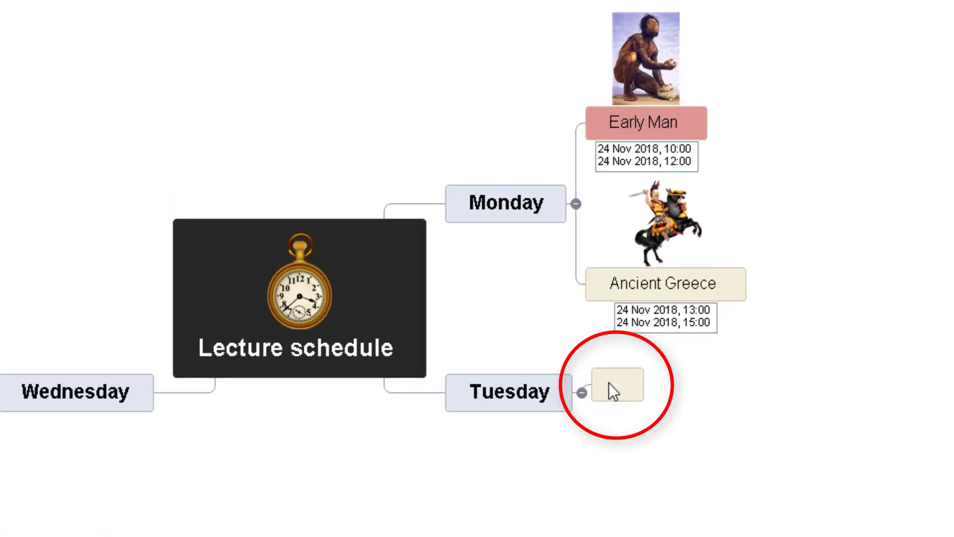
left_click(610, 391)
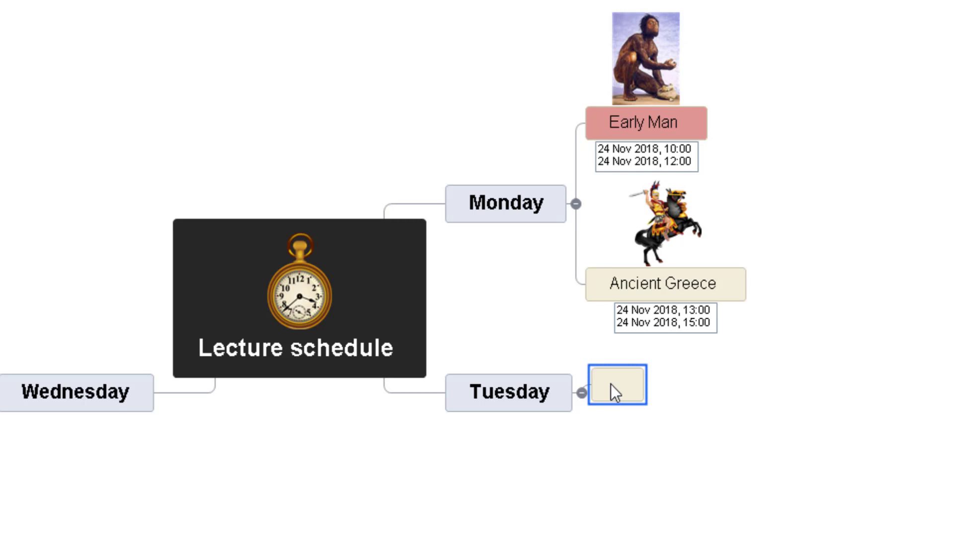
type("Rome")
left_click(586, 479)
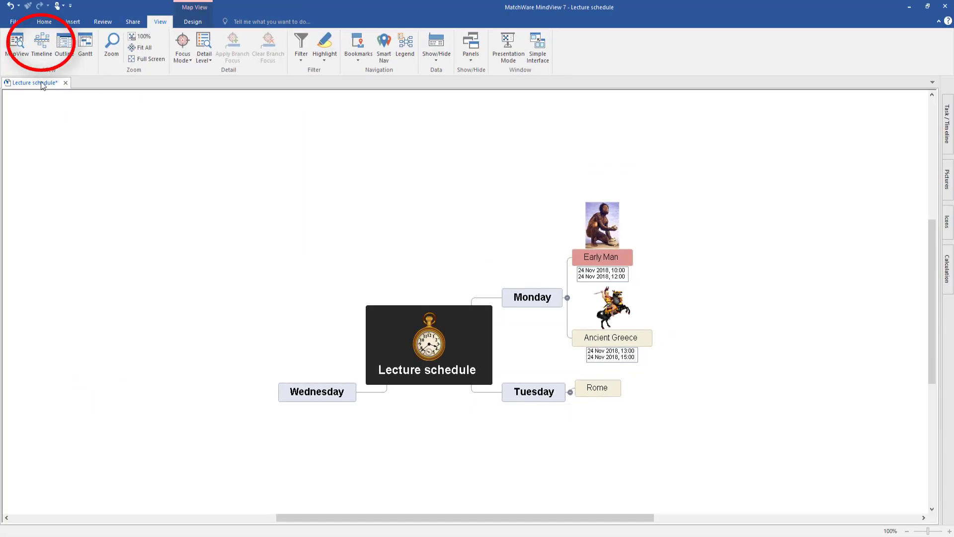
Step: Return to the Timeline view and add a sub-branch named "Turkish Empire" under Tuesday in the Timeline Outline
left_click(38, 40)
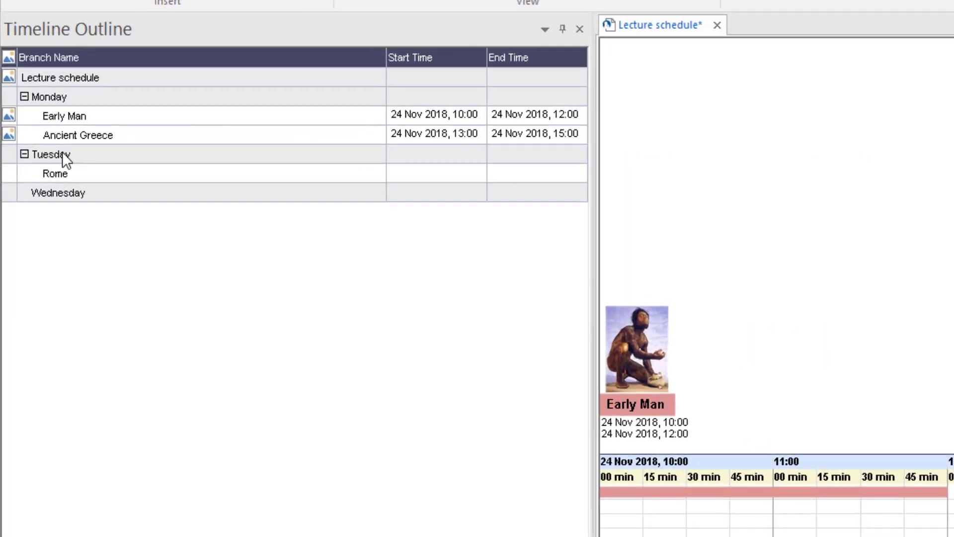
right_click(64, 155)
mouse_move(89, 160)
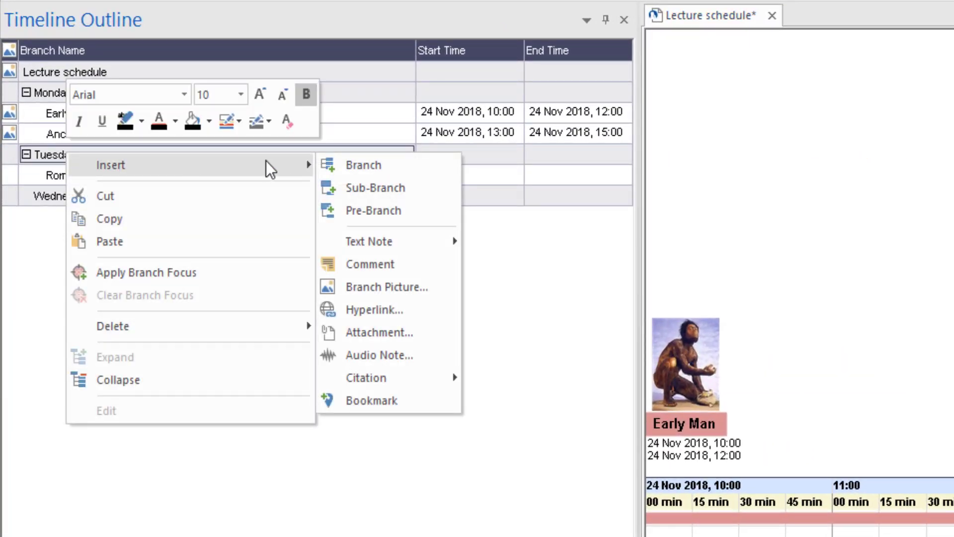
left_click(365, 190)
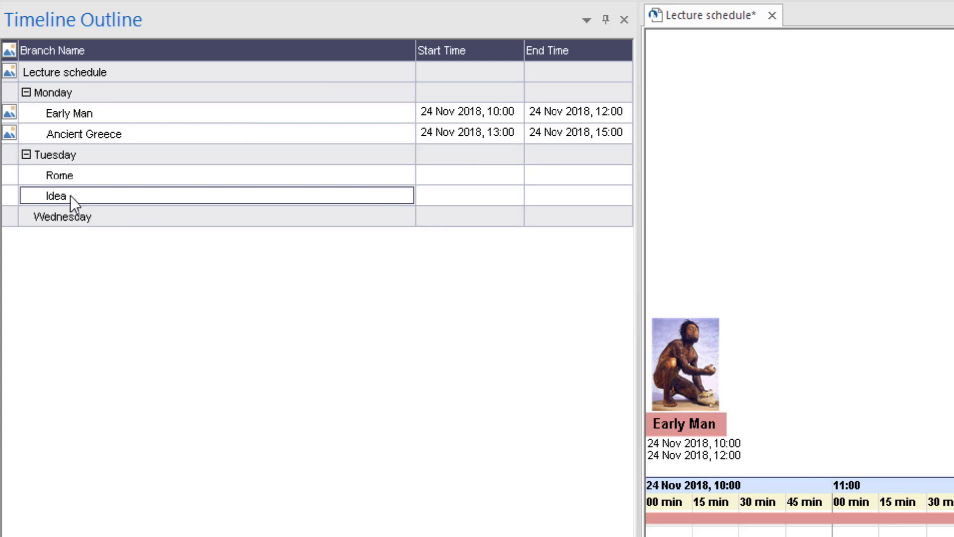
type("Turkish Empire")
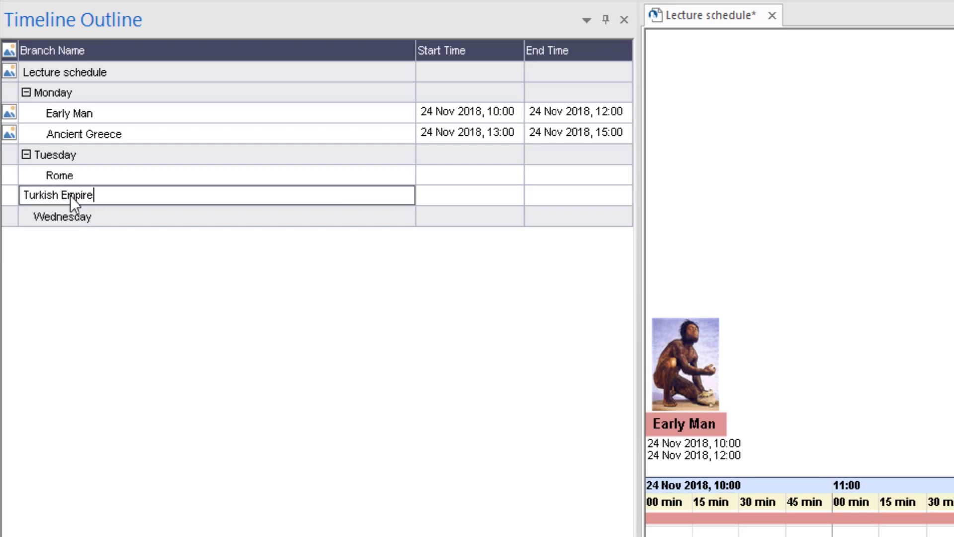
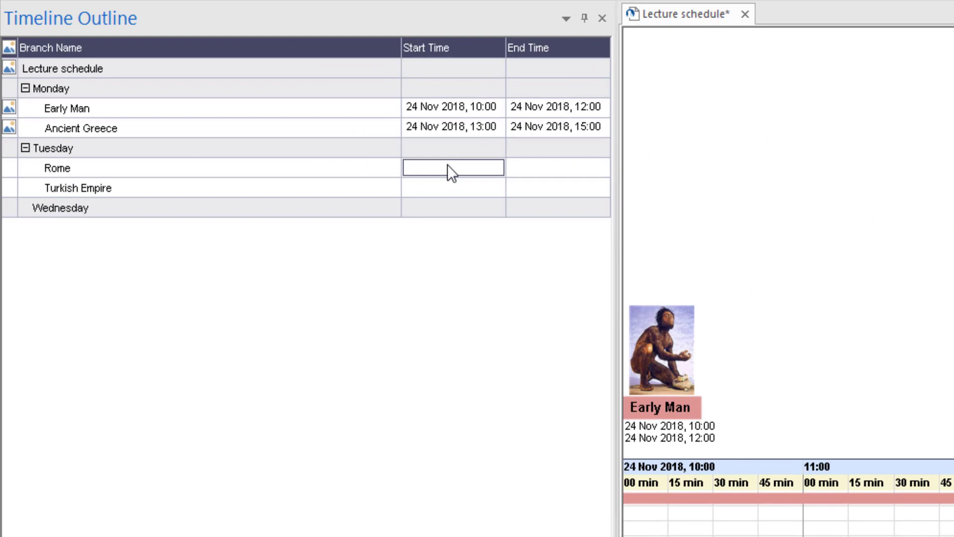
left_click(492, 166)
left_click(534, 170)
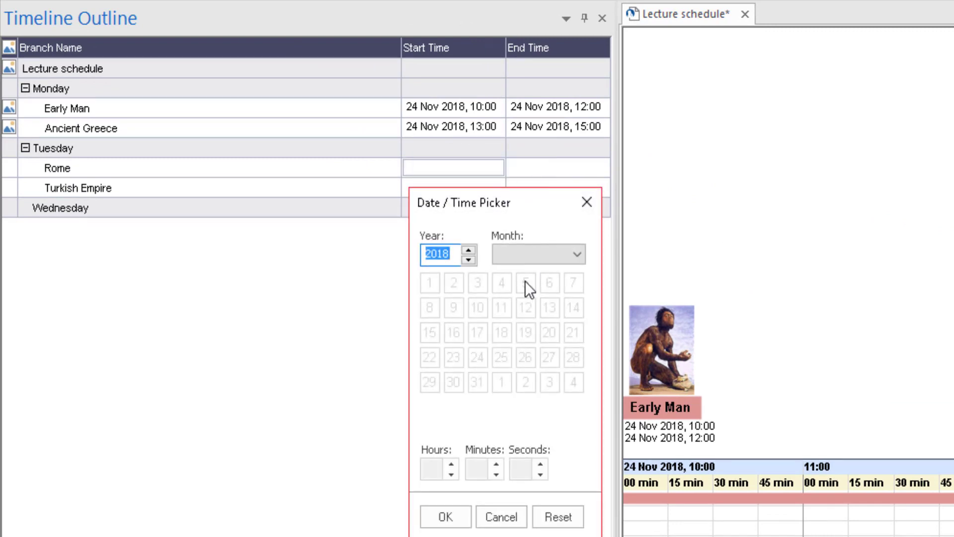
left_click(541, 252)
scroll(537, 264, "up", 2)
left_click(536, 270)
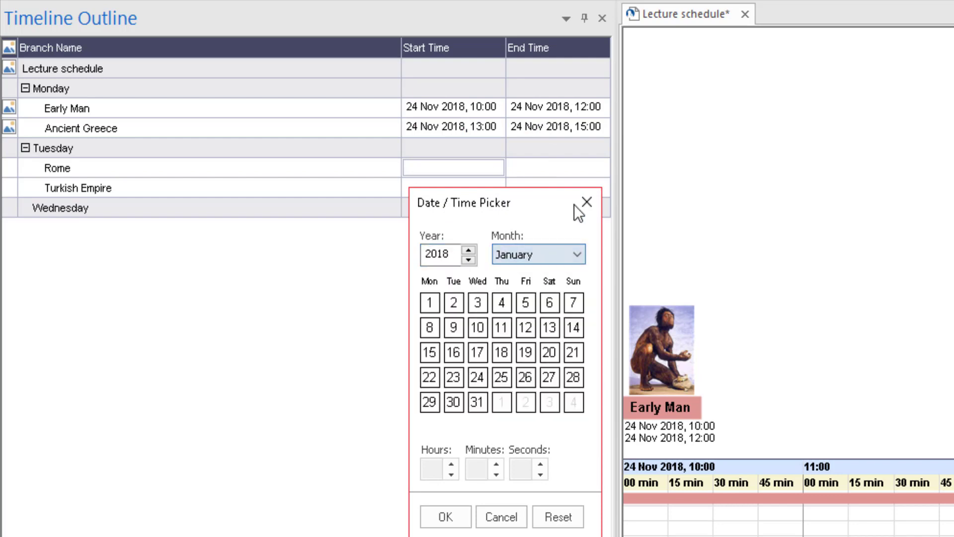
left_click(585, 202)
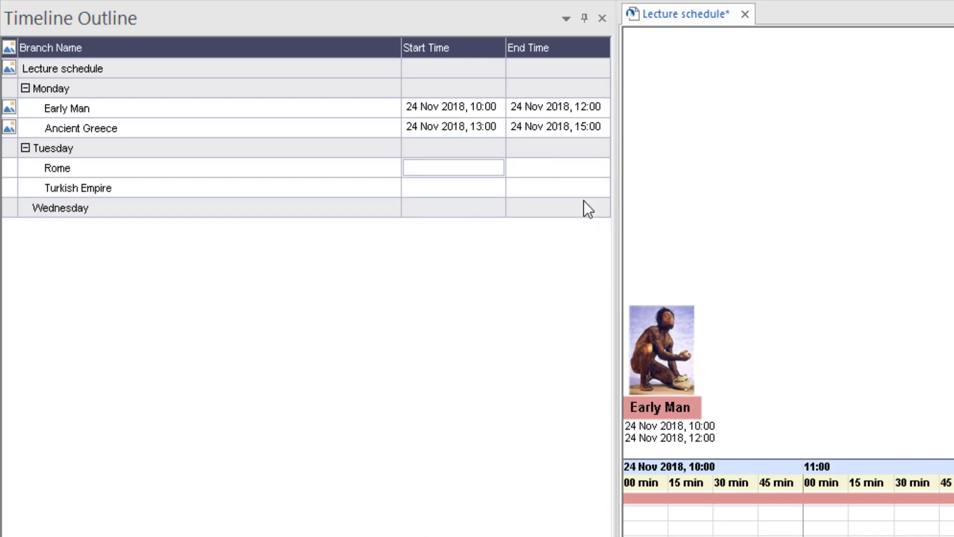
Step: Copy Ancient Greece's start time, 24 Nov 2018, 13:00, into Rome's start time
left_click(462, 125)
left_click_drag(406, 128, 491, 132)
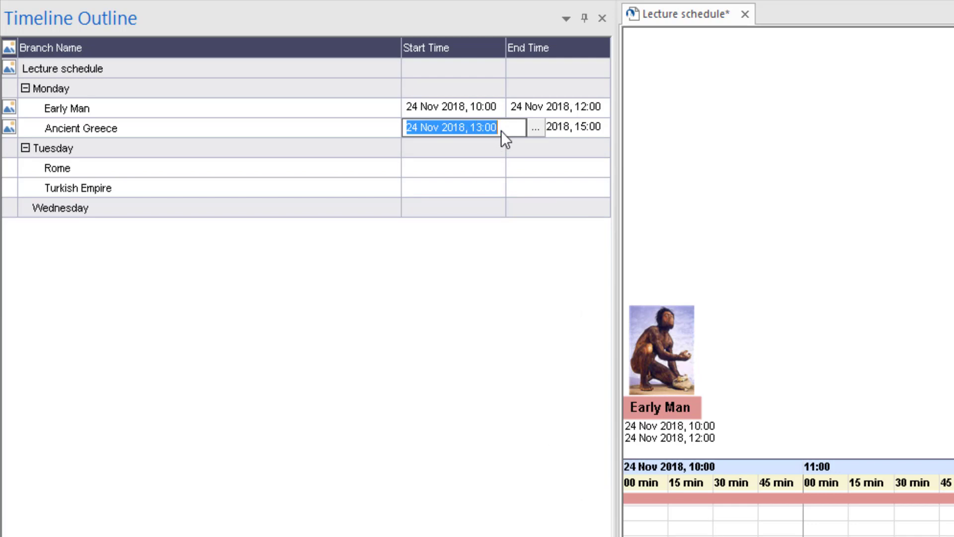
left_click(418, 167)
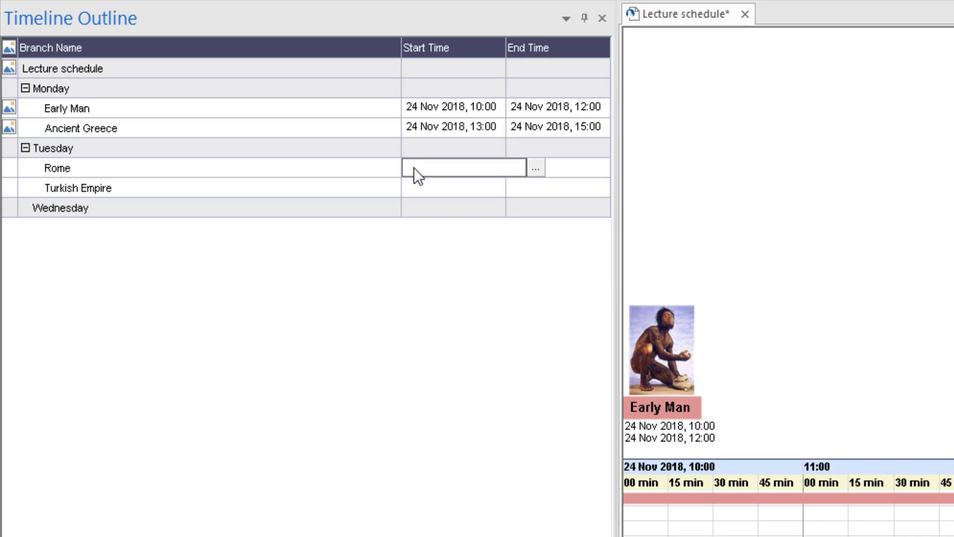
type("24 Nov 2018, 13:00")
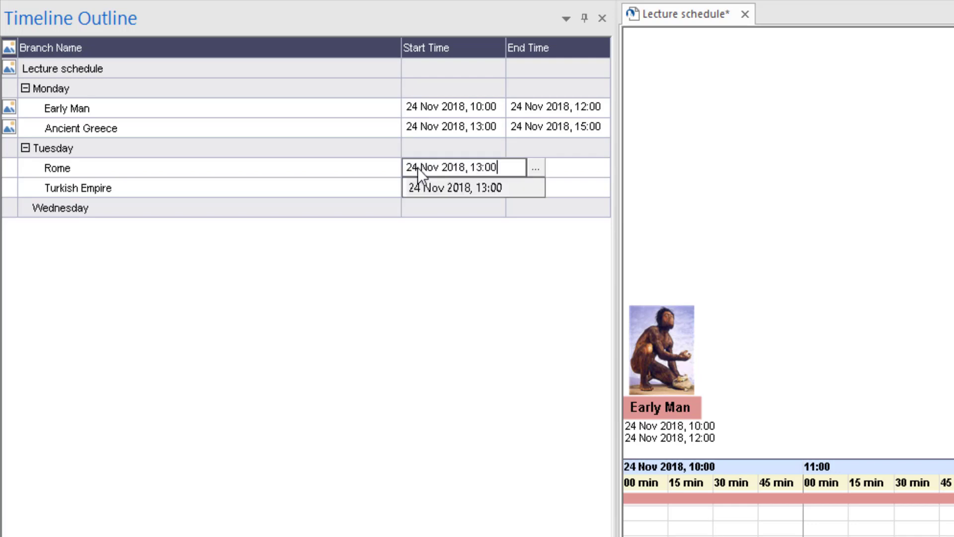
key("Return")
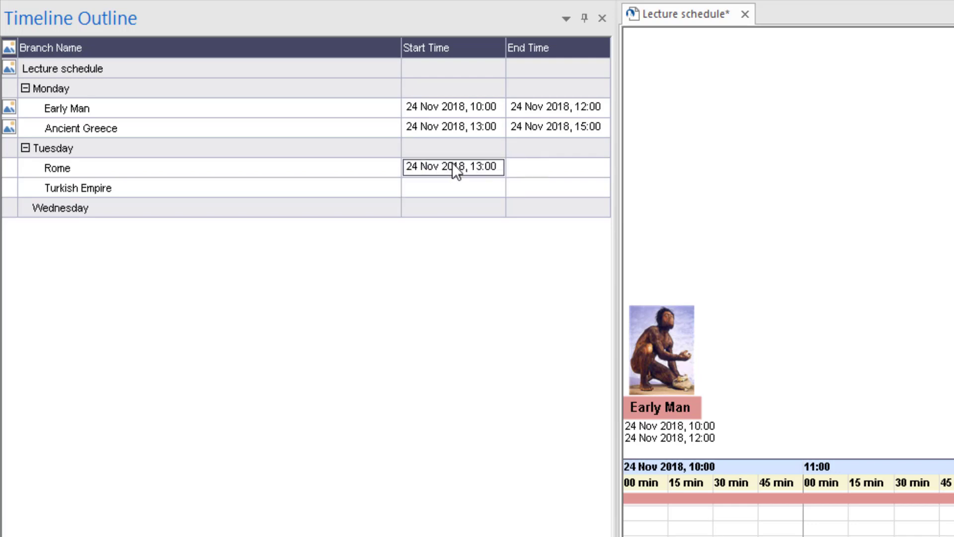
Step: Set Rome's start time to 24 Nov 2018, 14:00 in the Timeline Outline
left_click(494, 165)
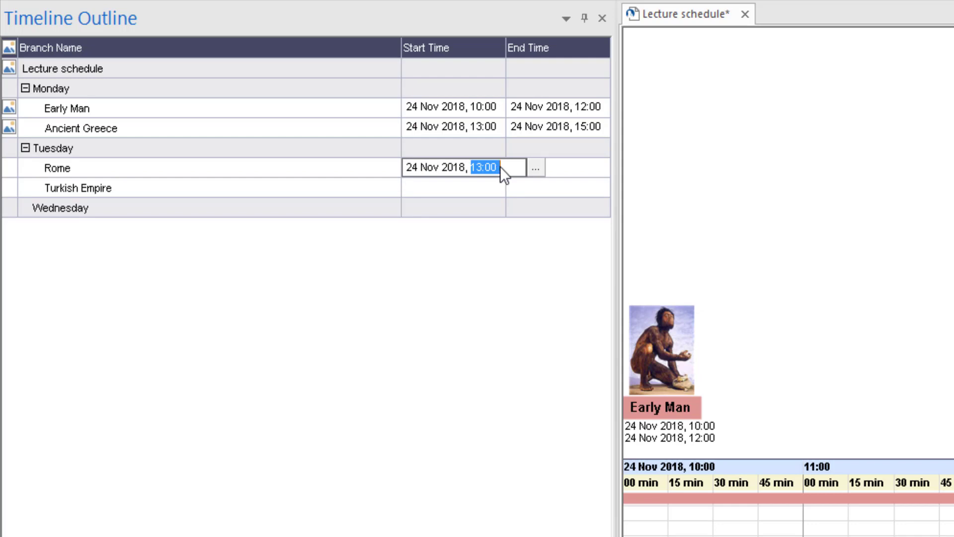
type("14:")
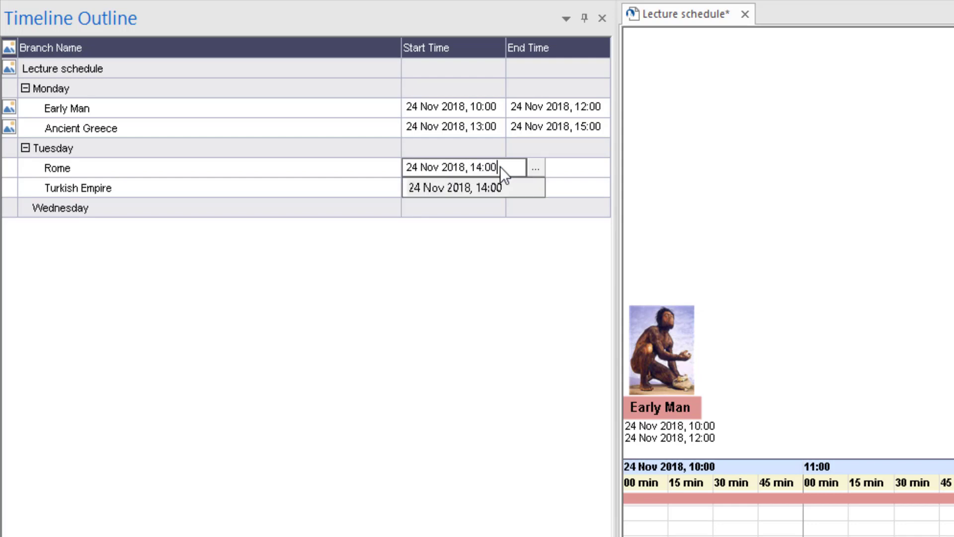
type("00")
key("Return")
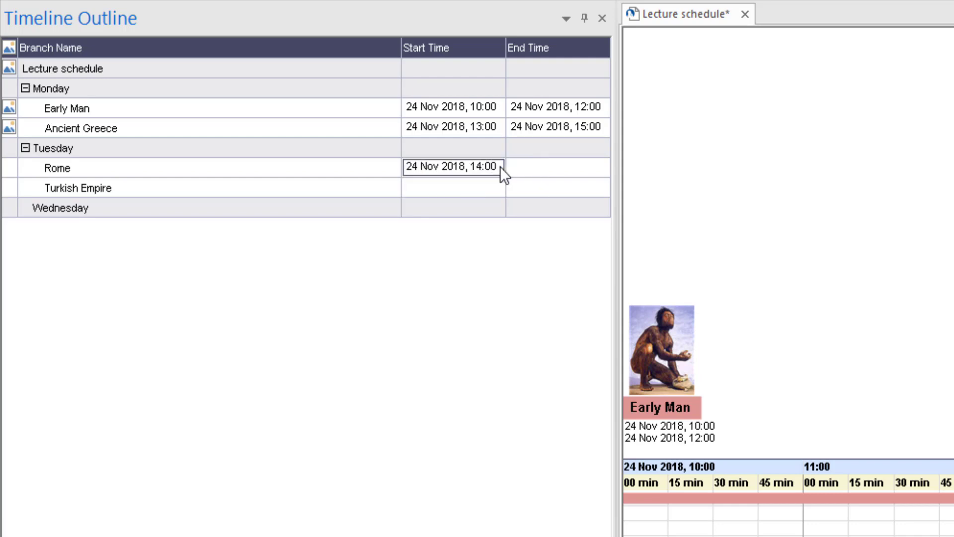
Step: Enter 24 Nov 2018, 16:00 as Rome's end time by adapting the copied date and time
left_click(522, 168)
left_click(523, 166)
type("24 Nov 2018, 13:00")
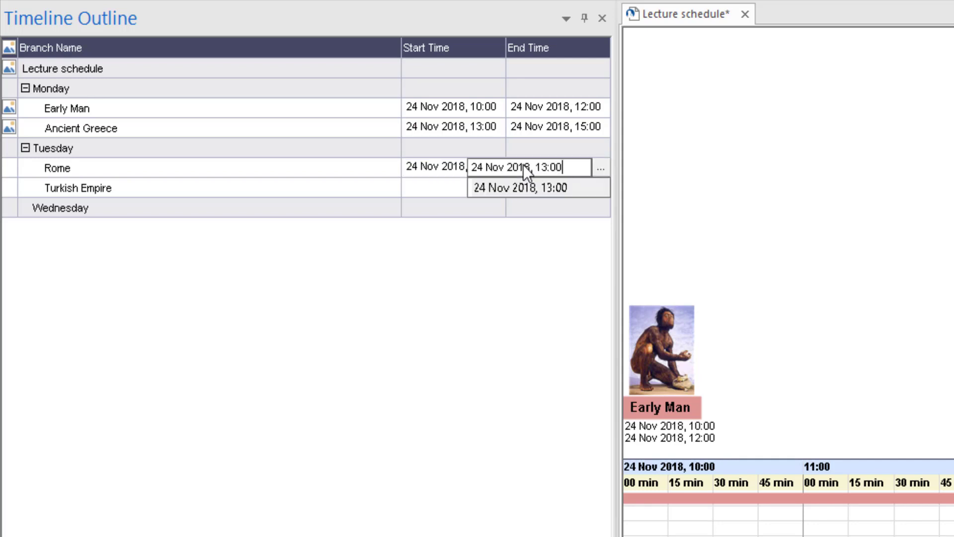
key("BackSpace")
key("BackSpace")
key("BackSpace")
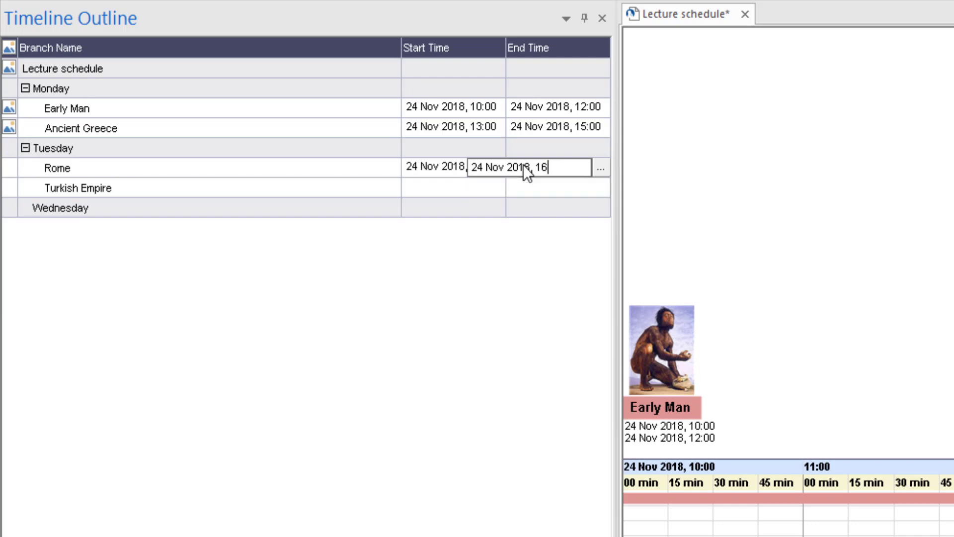
type(":00")
key("Return")
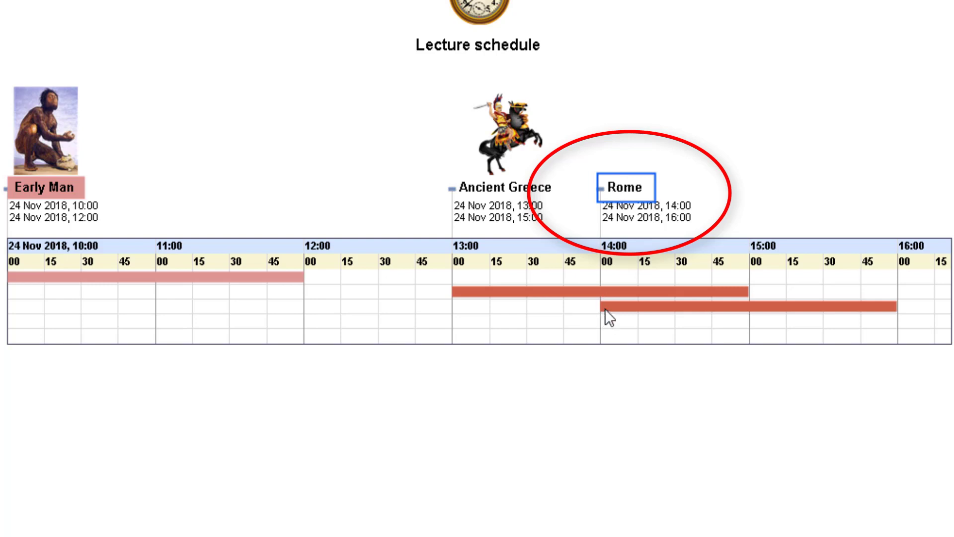
Step: Fill the Rome branch and its duration bar with dark green
mouse_move(606, 309)
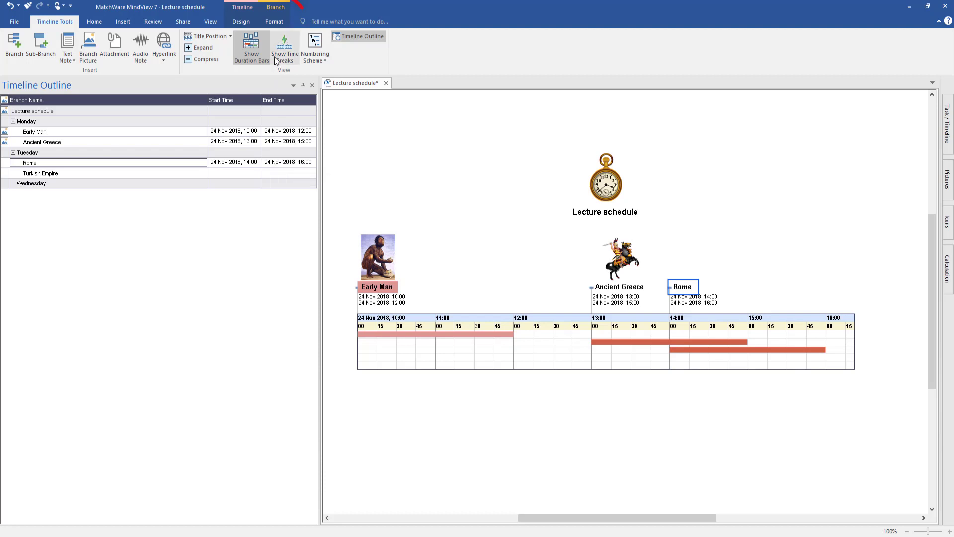
left_click(275, 21)
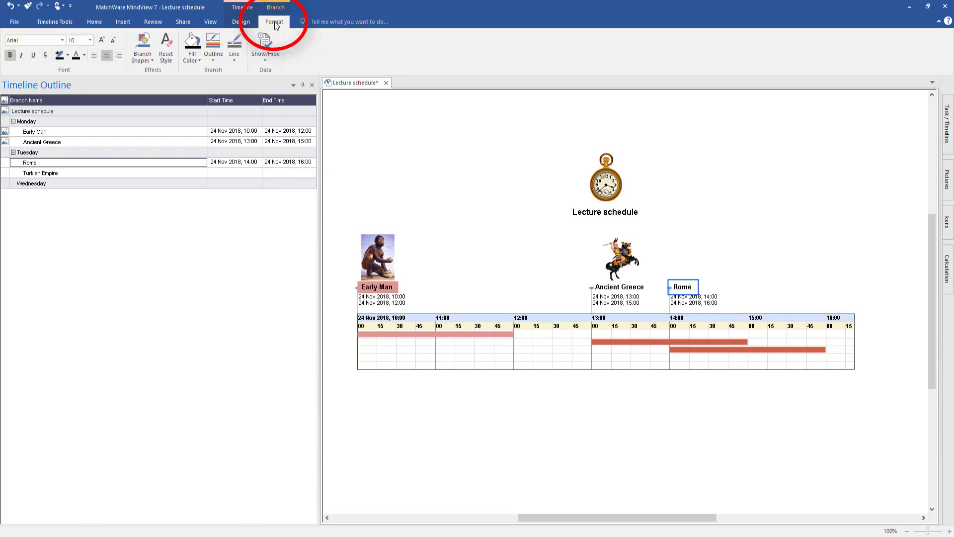
left_click(188, 59)
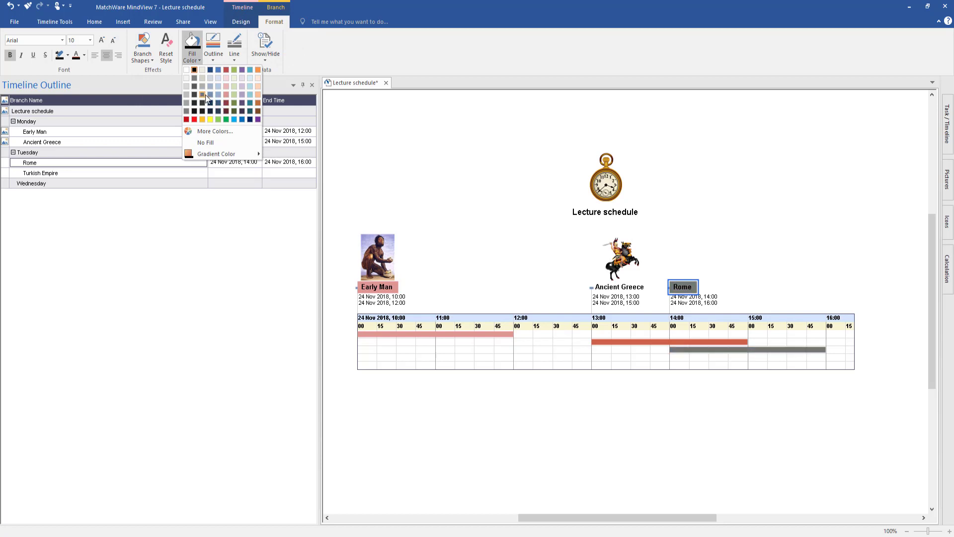
left_click(234, 111)
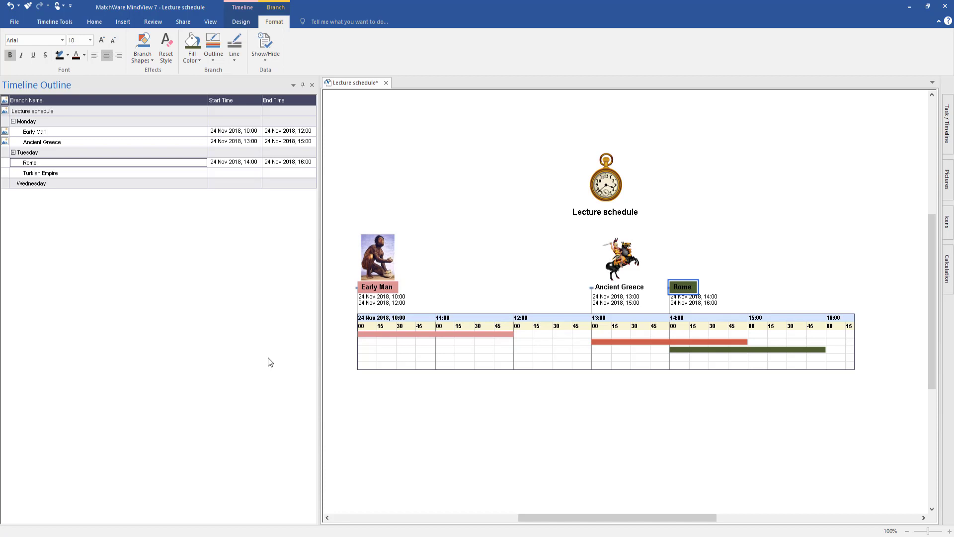
left_click(441, 322)
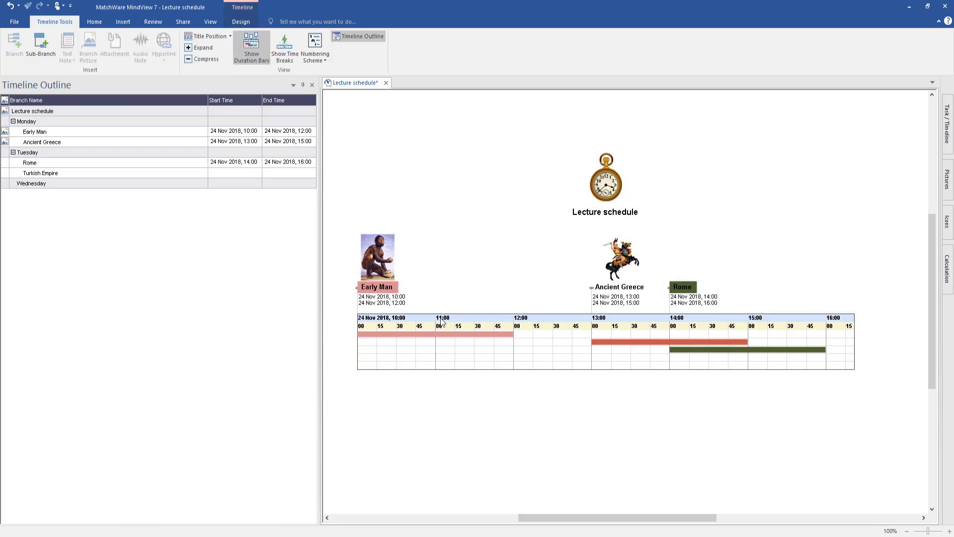
Step: Give the Rome branch a yellow line and the branch shape with fully rounded ends
left_click(149, 162)
left_click(150, 61)
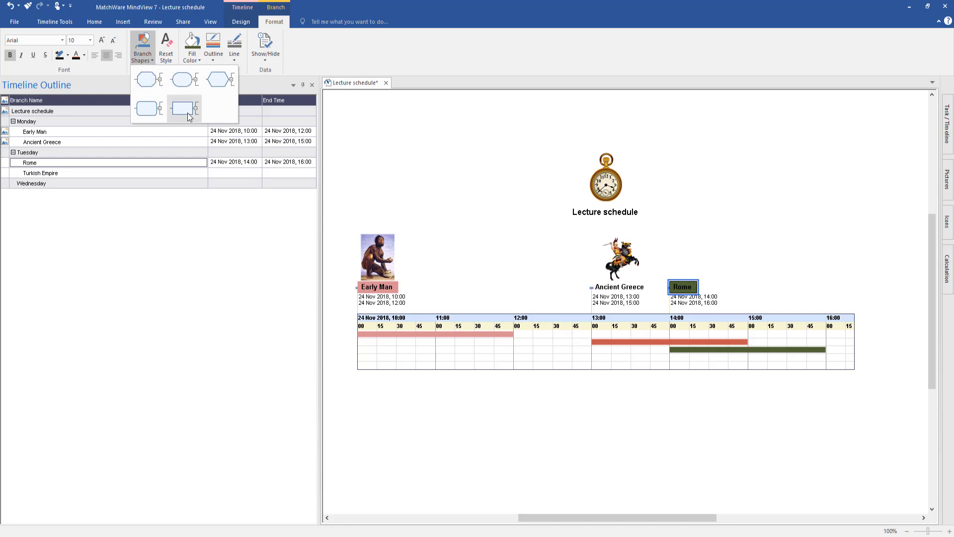
left_click(188, 87)
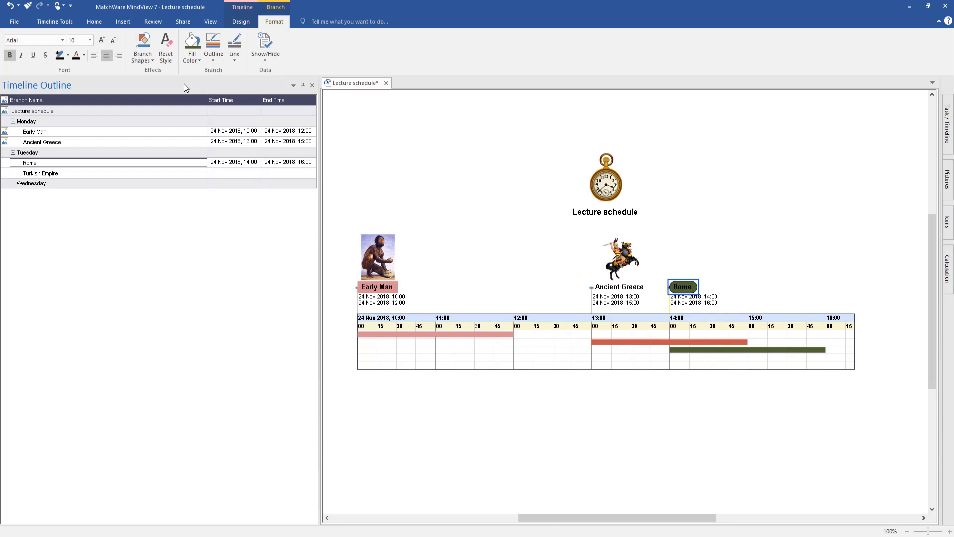
Step: Change the font colour of the Rome branch's title to white
left_click(83, 56)
left_click(73, 65)
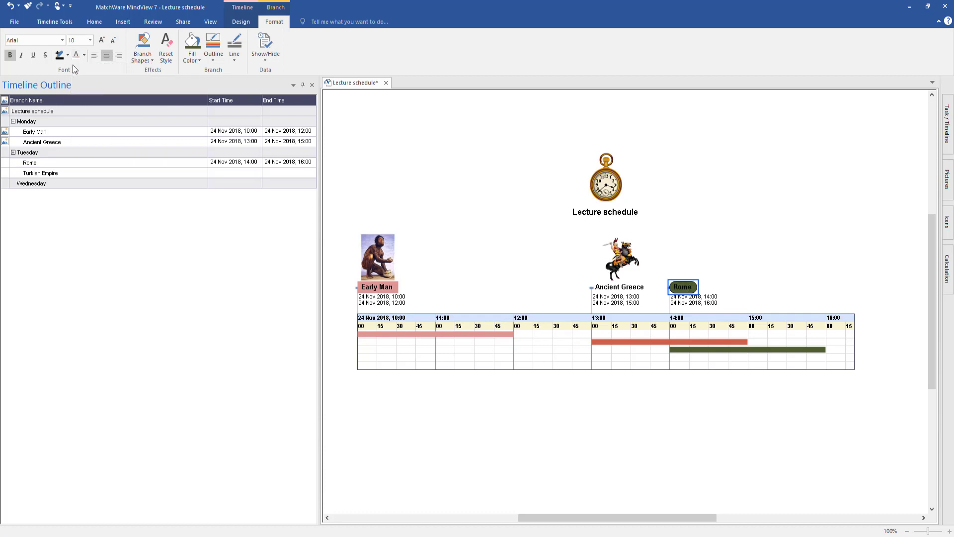
left_click(709, 211)
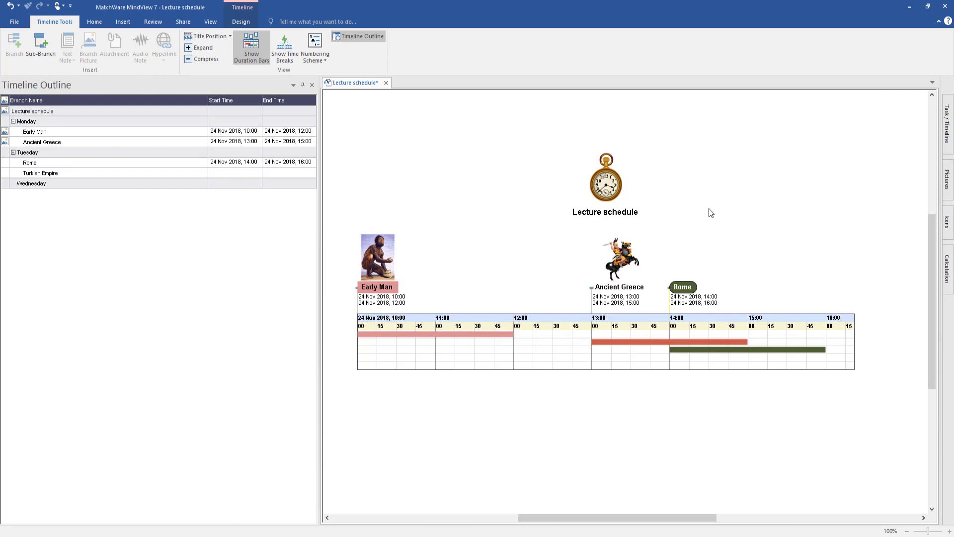
Step: Open the print preview and spread the timeline across four page columns in A4 portrait
left_click(13, 24)
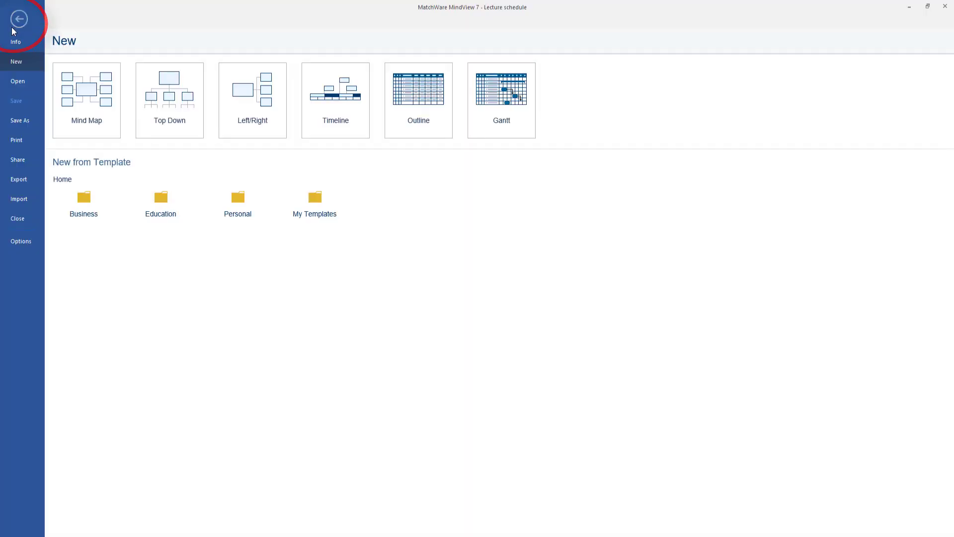
left_click(29, 145)
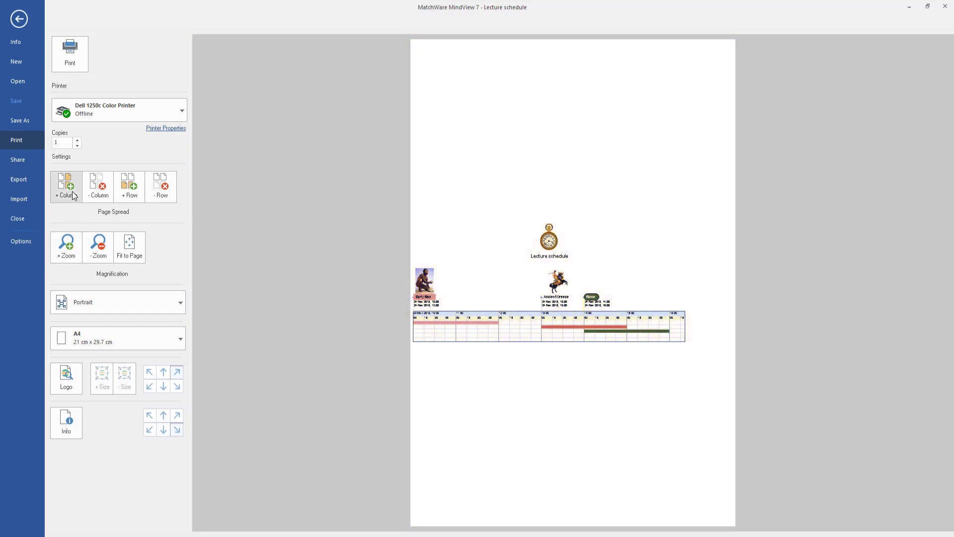
left_click(73, 194)
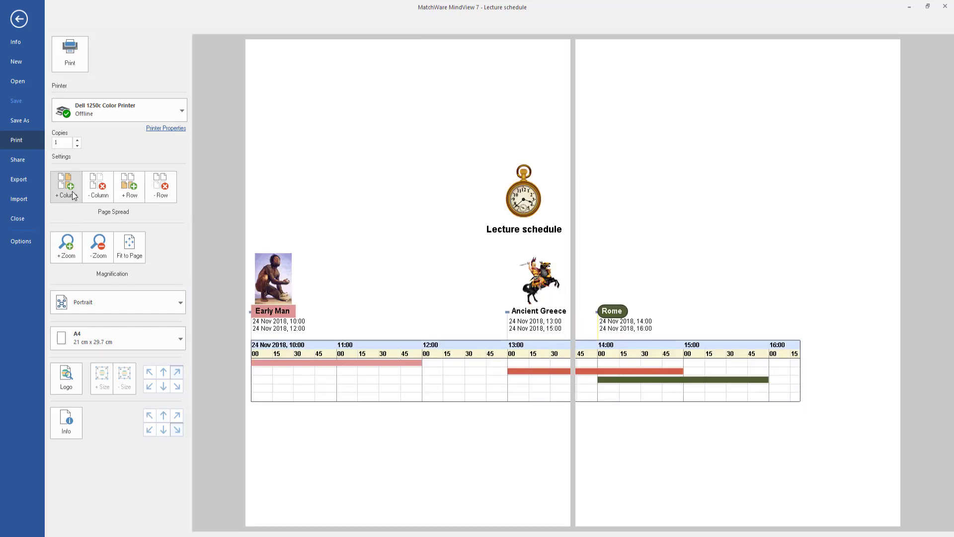
left_click(74, 194)
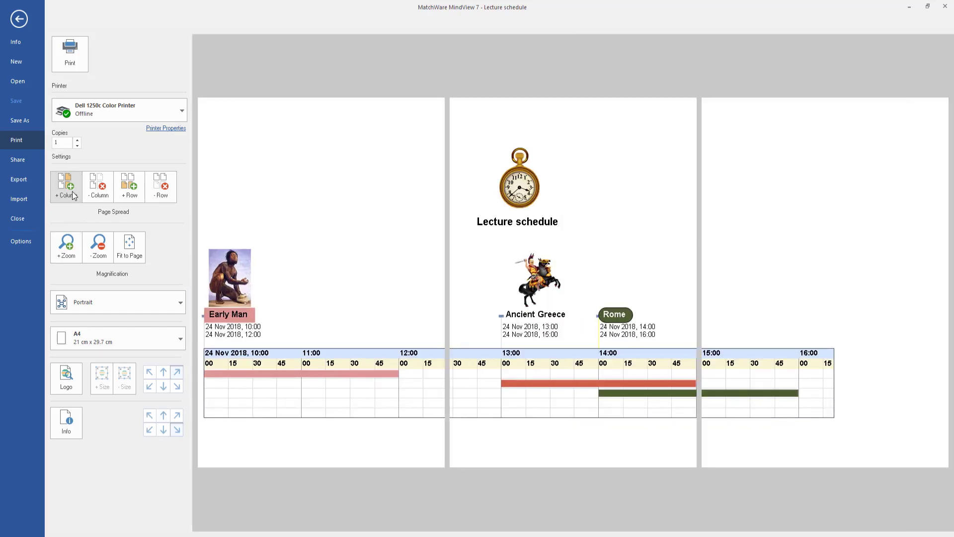
left_click(73, 193)
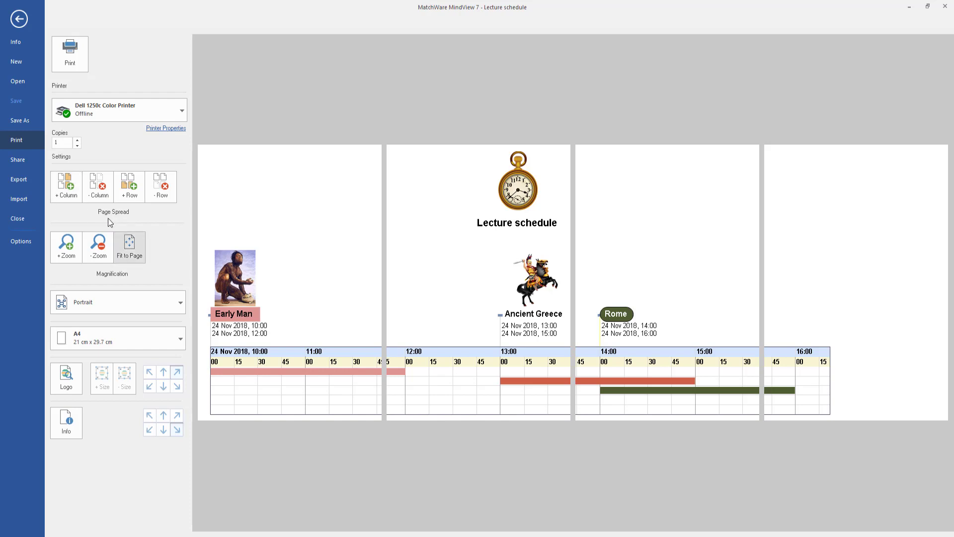
Step: Try enlarging and reducing the print magnification, and adding and removing a page row
left_click(72, 250)
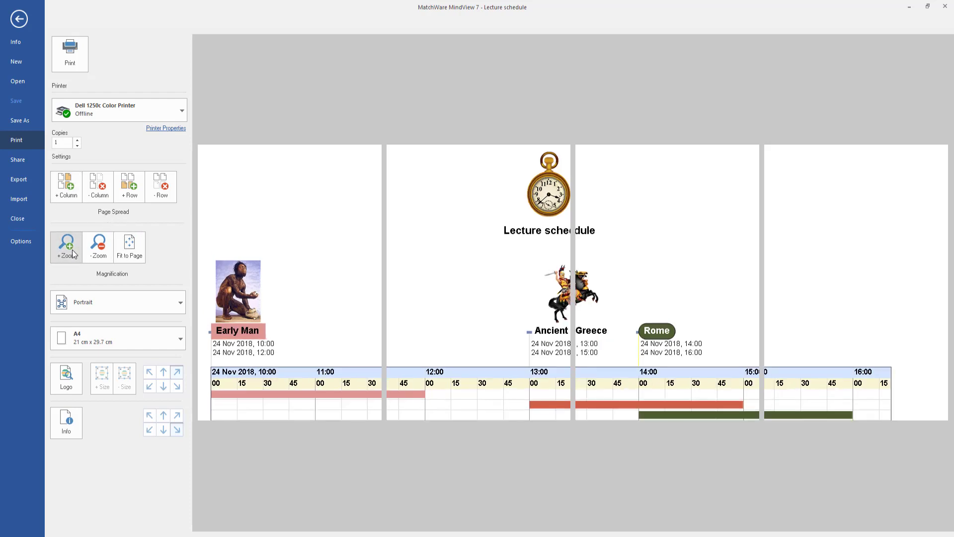
left_click(102, 255)
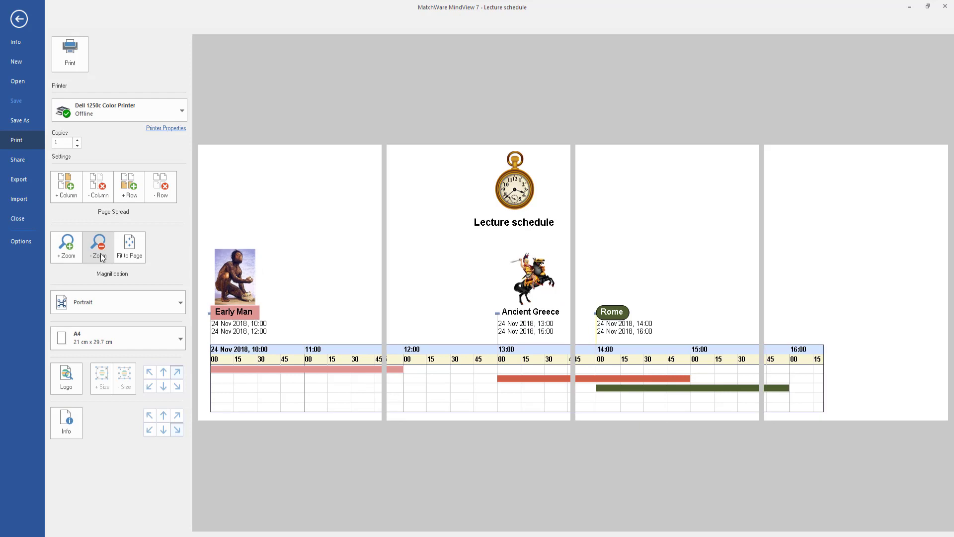
left_click(129, 189)
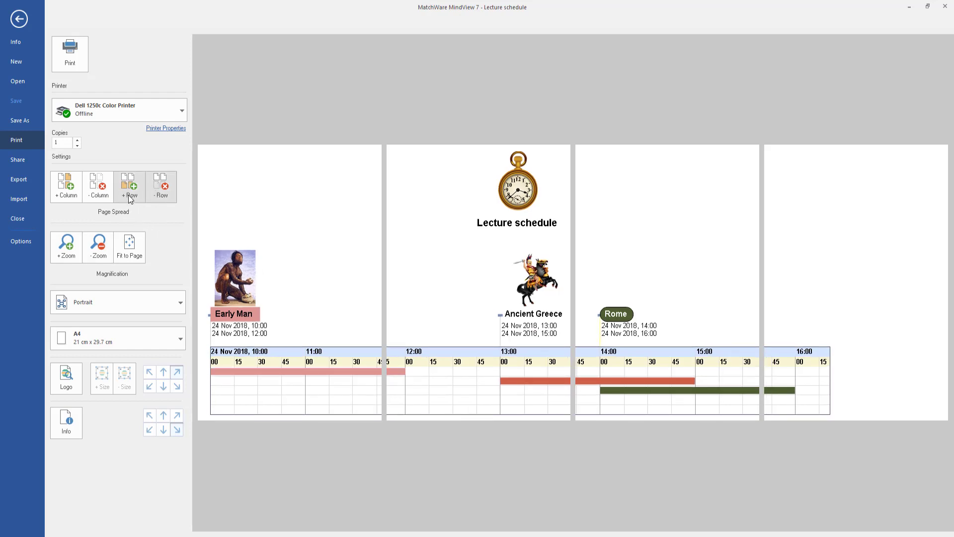
left_click(158, 191)
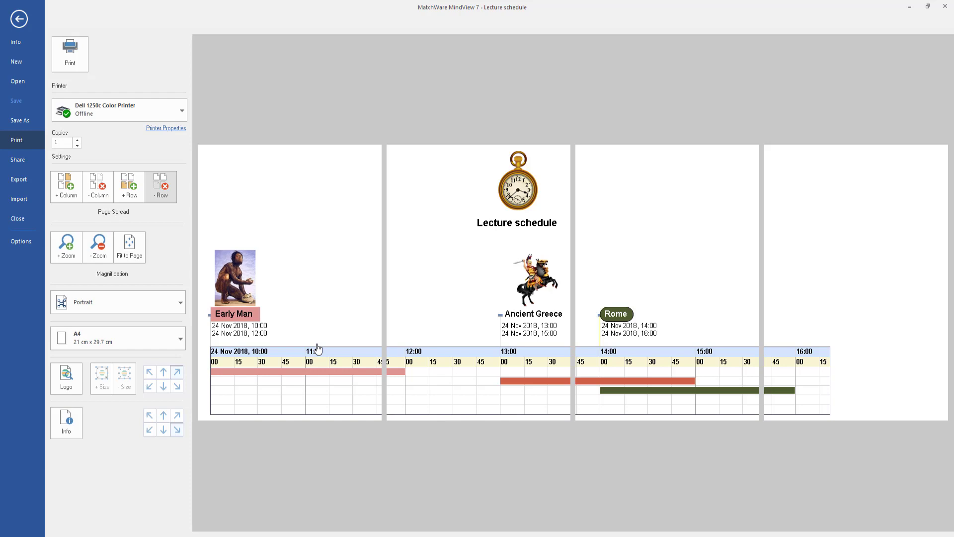
Step: Leave the print preview and select the Early Man branch on the timeline
left_click(18, 18)
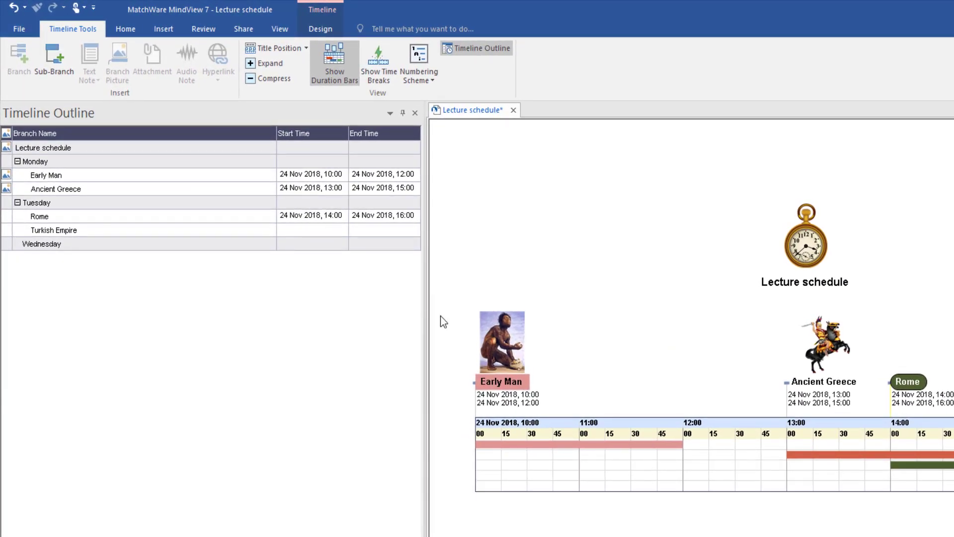
left_click(508, 380)
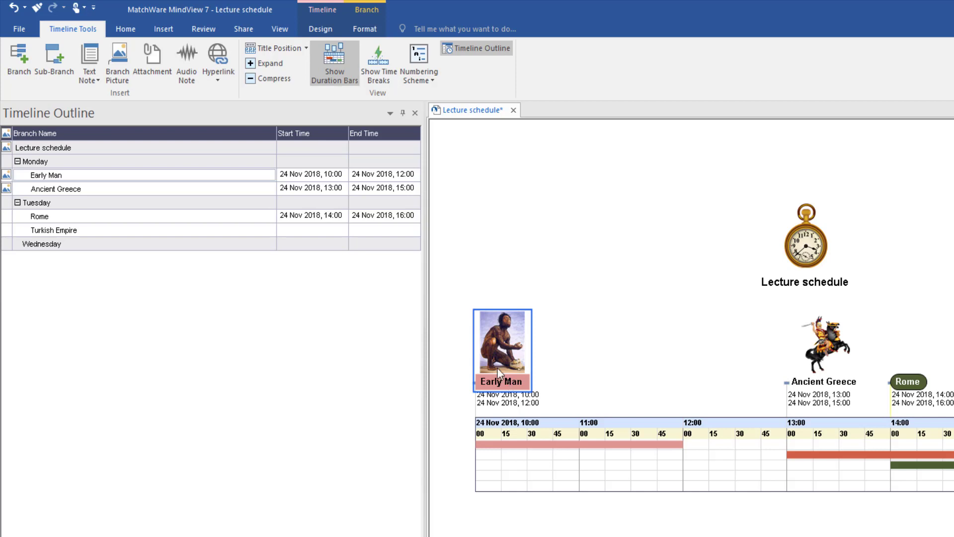